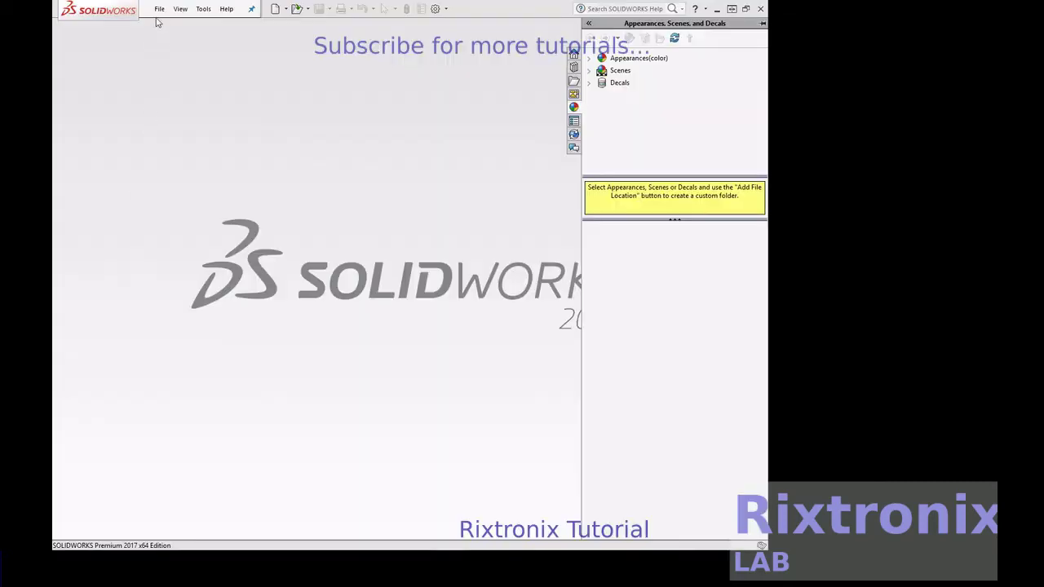
- Create a new part document and start a sketch on the Front Plane
left_click(159, 9)
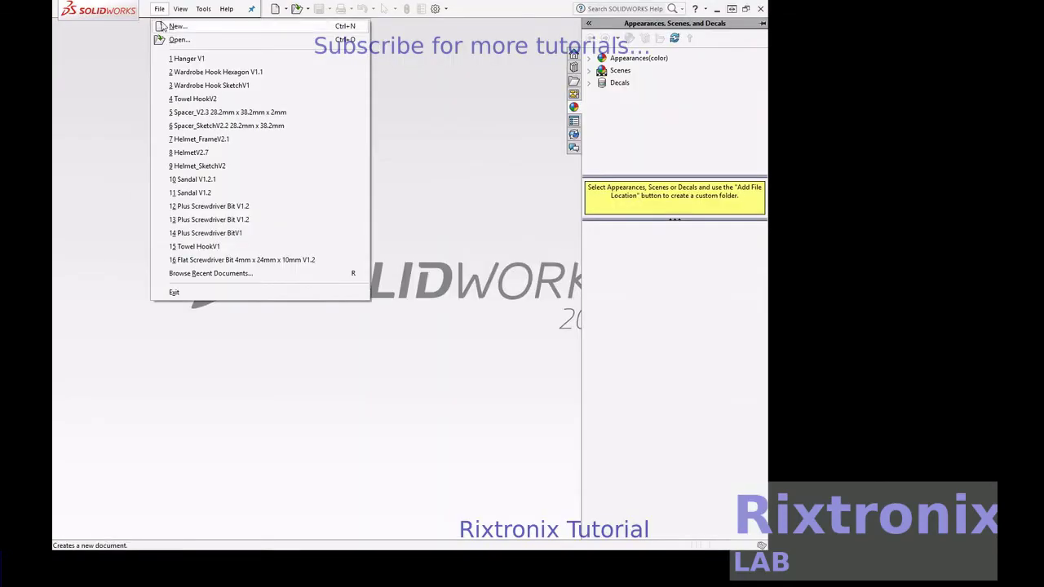
left_click(163, 30)
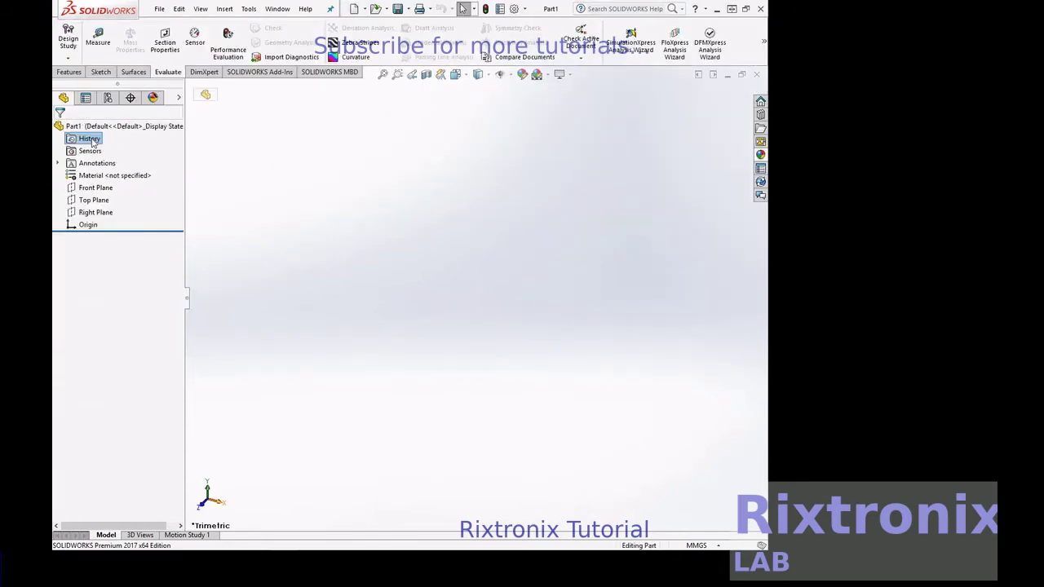
left_click(95, 189)
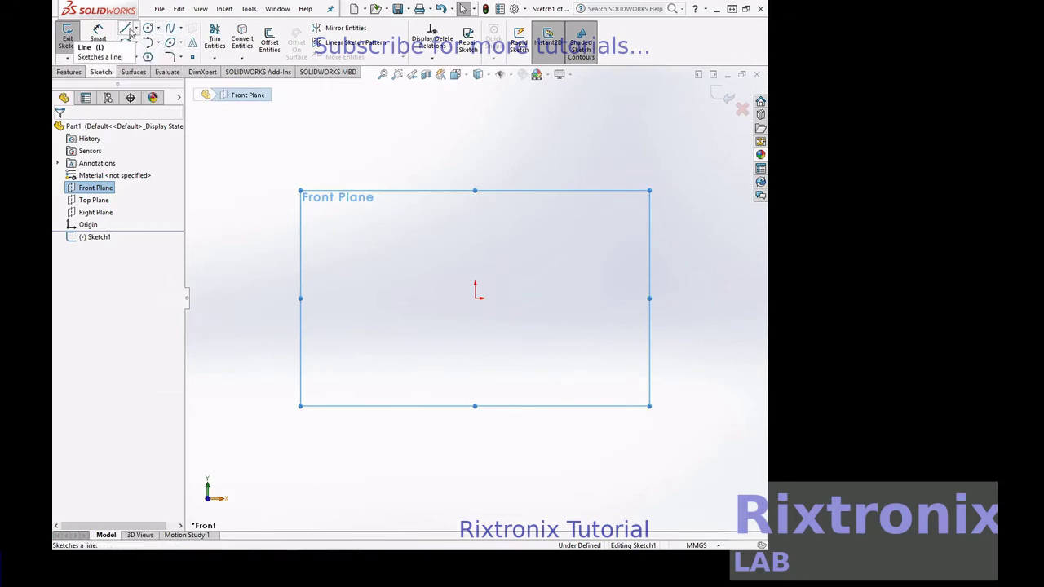
- Draw a closed four-line profile: vertical left edge, flat bottom, slanted right side and flat top
left_click(126, 30)
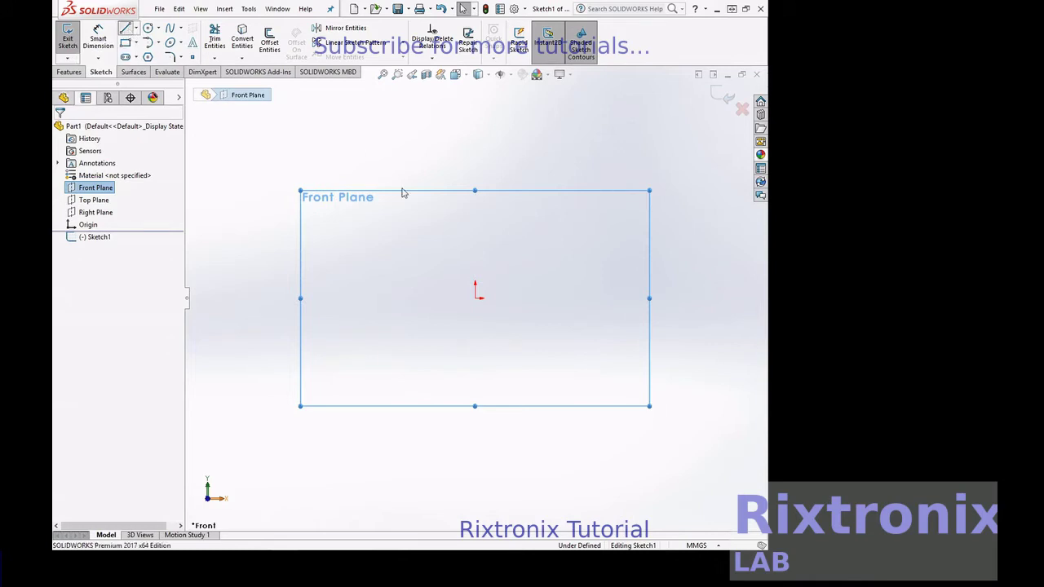
left_click(476, 260)
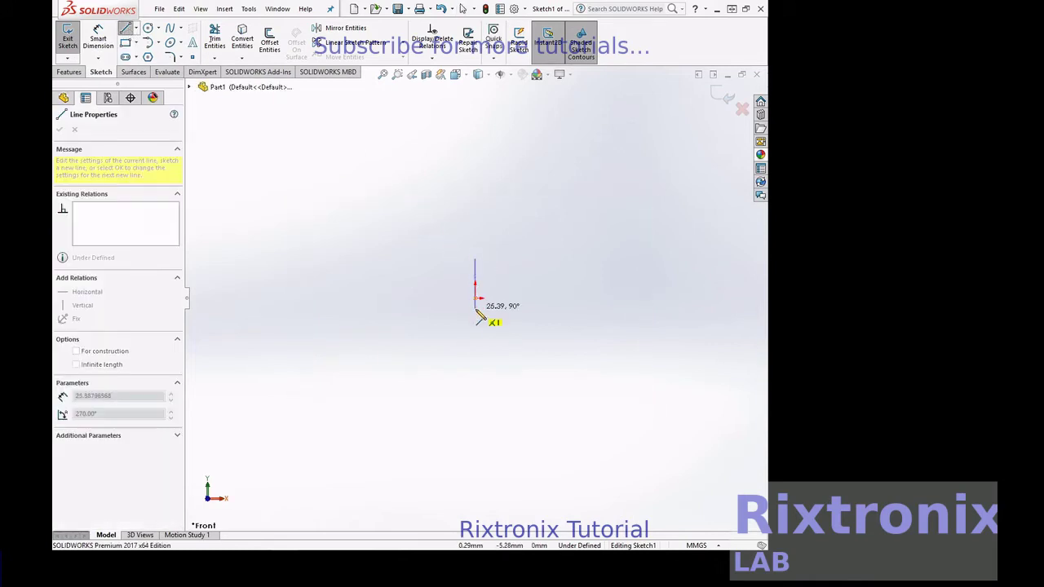
double_click(476, 366)
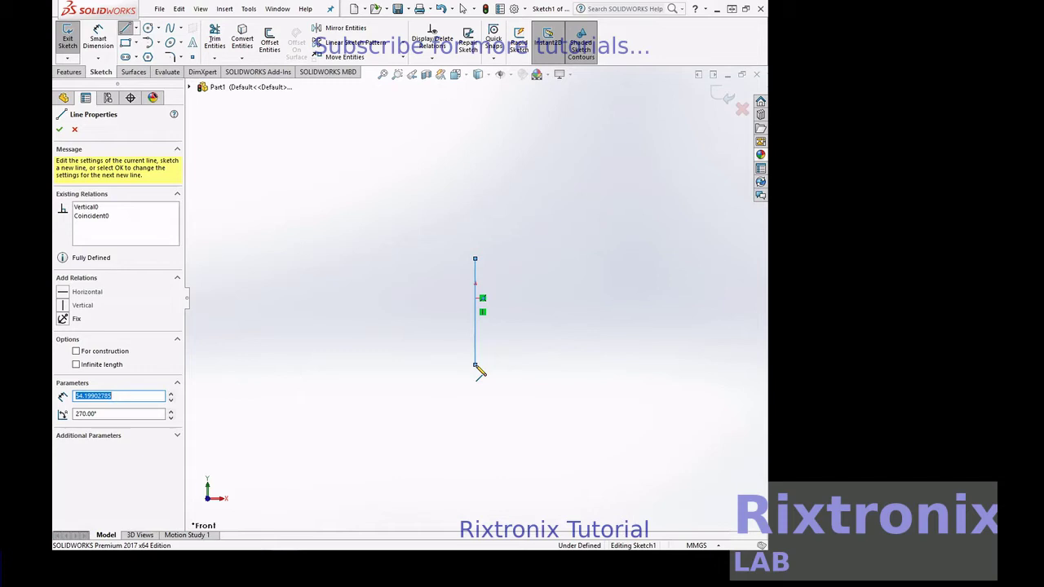
left_click(476, 365)
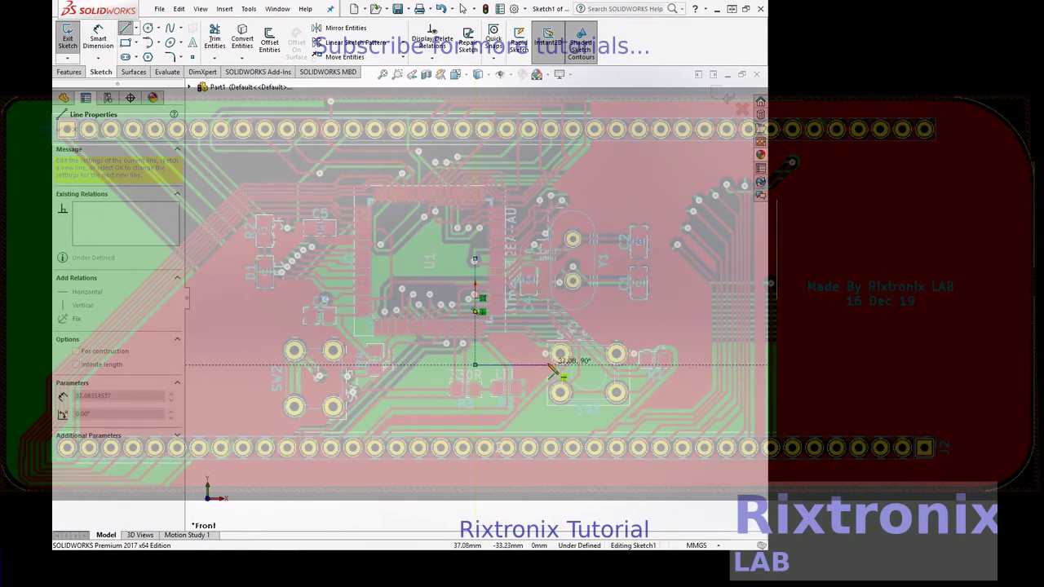
left_click(548, 365)
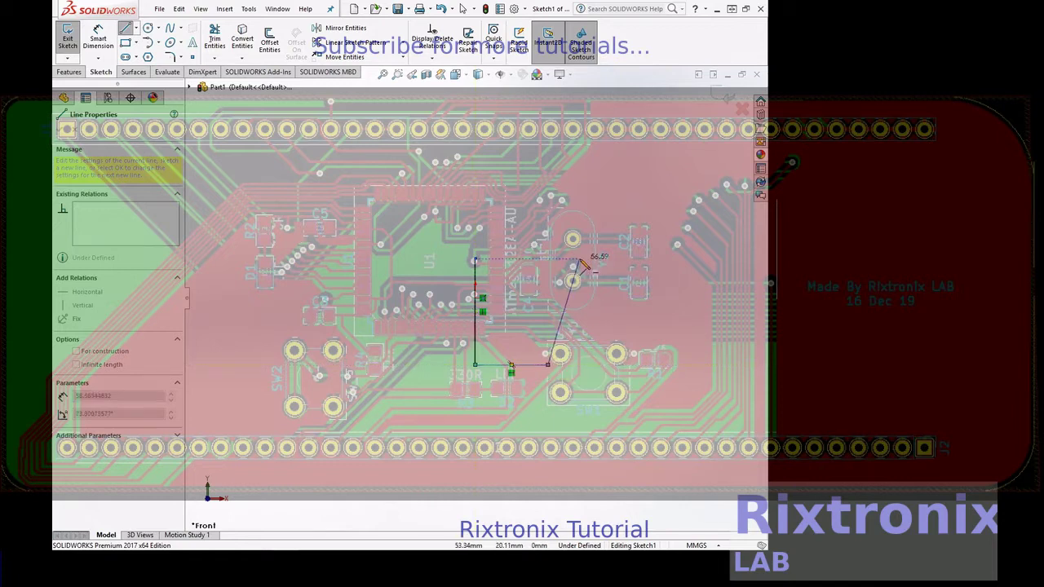
left_click(579, 259)
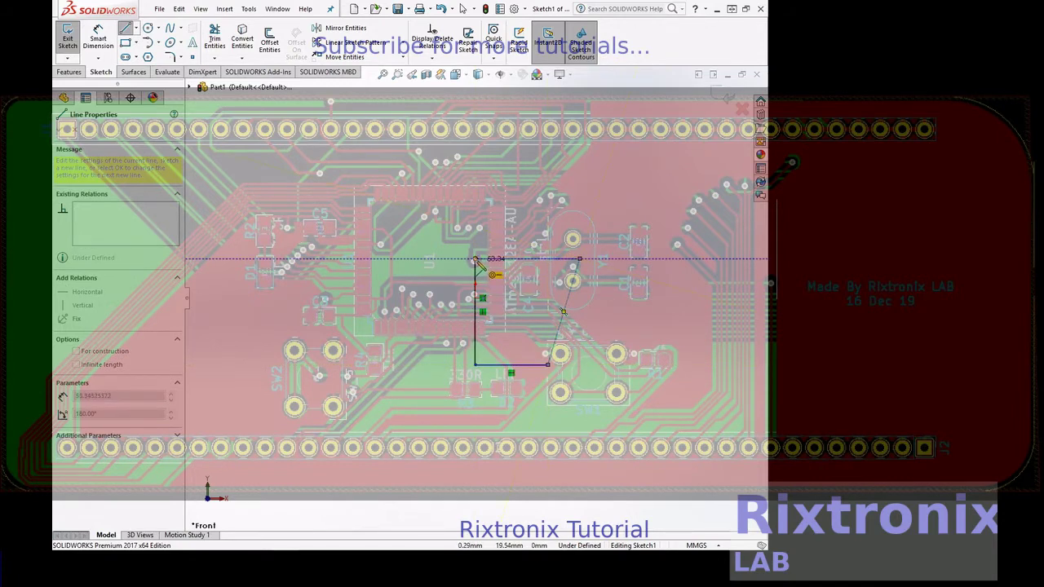
left_click(475, 260)
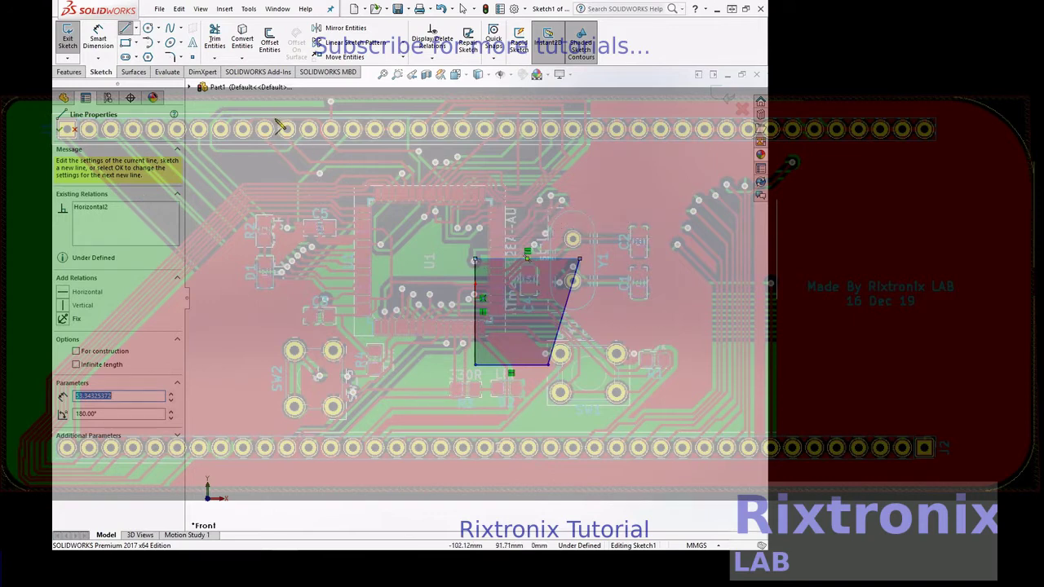
key("Escape")
left_click(170, 57)
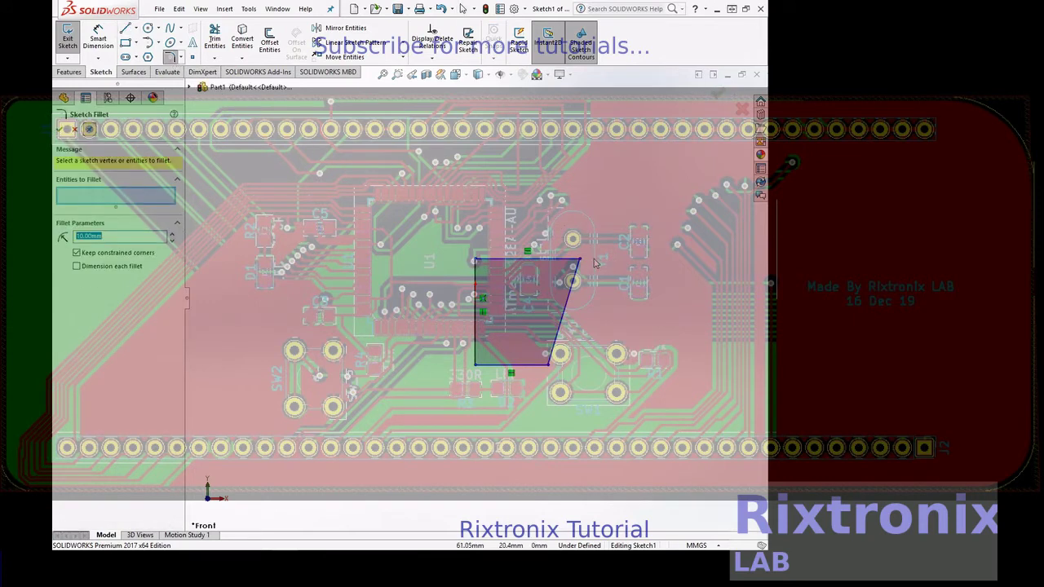
- Round the top-right and bottom-right profile corners with 5 mm fillets and exit the sketch
left_click(581, 261)
left_click(89, 237)
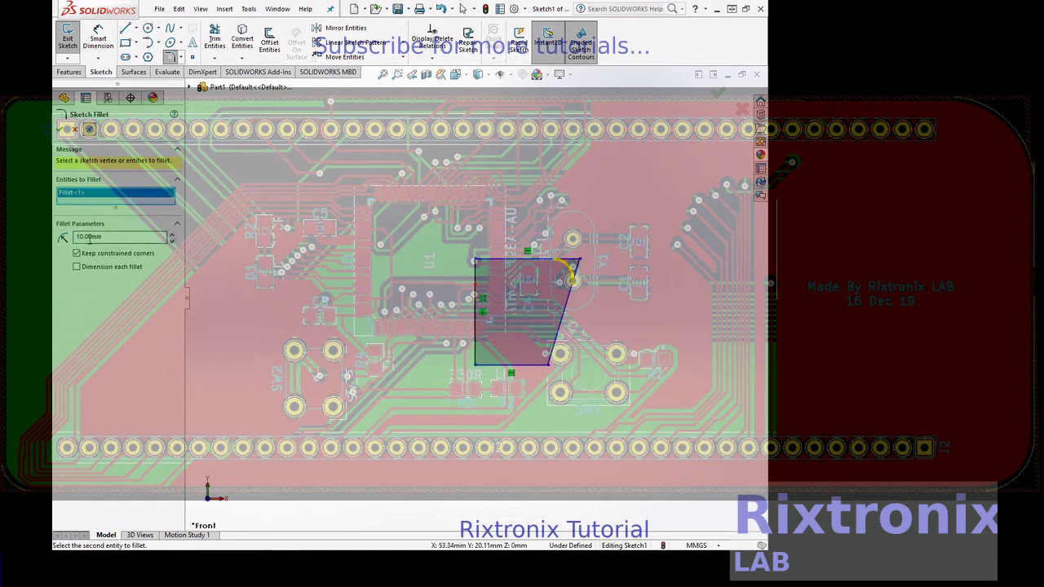
left_click(549, 363)
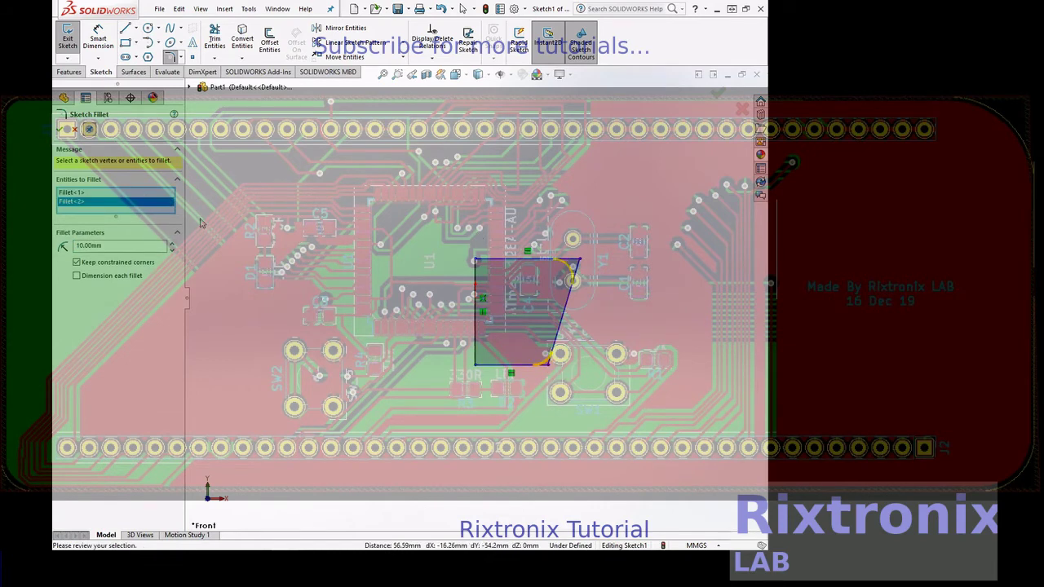
left_click(85, 245)
type("2")
left_click(78, 245)
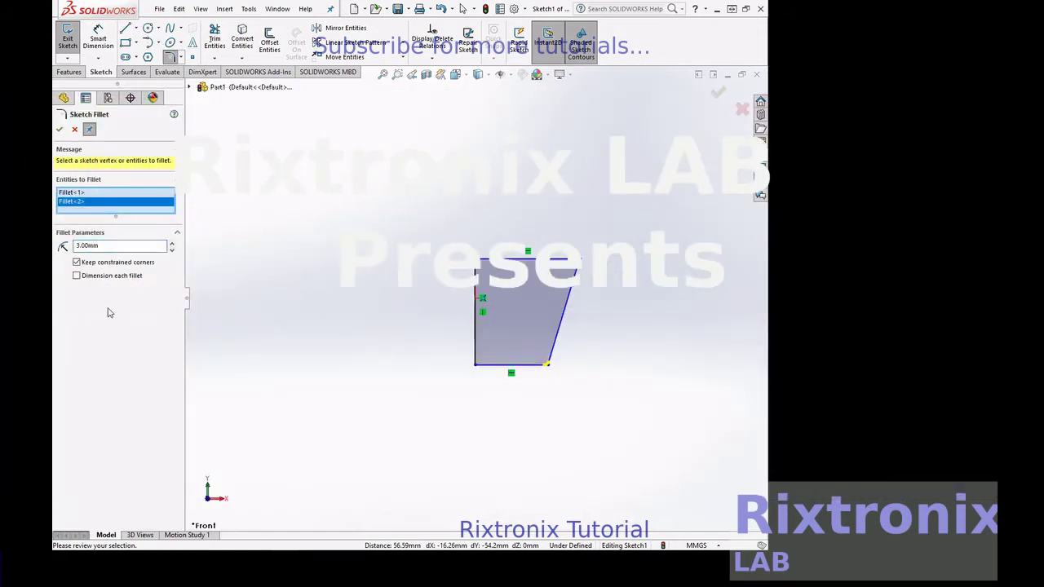
left_click(76, 245)
type("5")
left_click(58, 129)
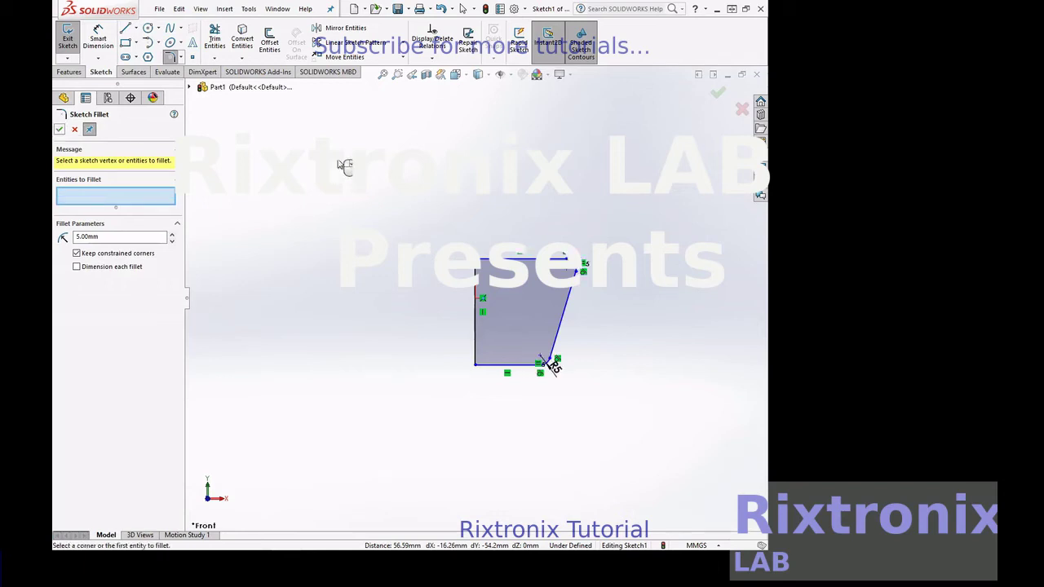
left_click(67, 39)
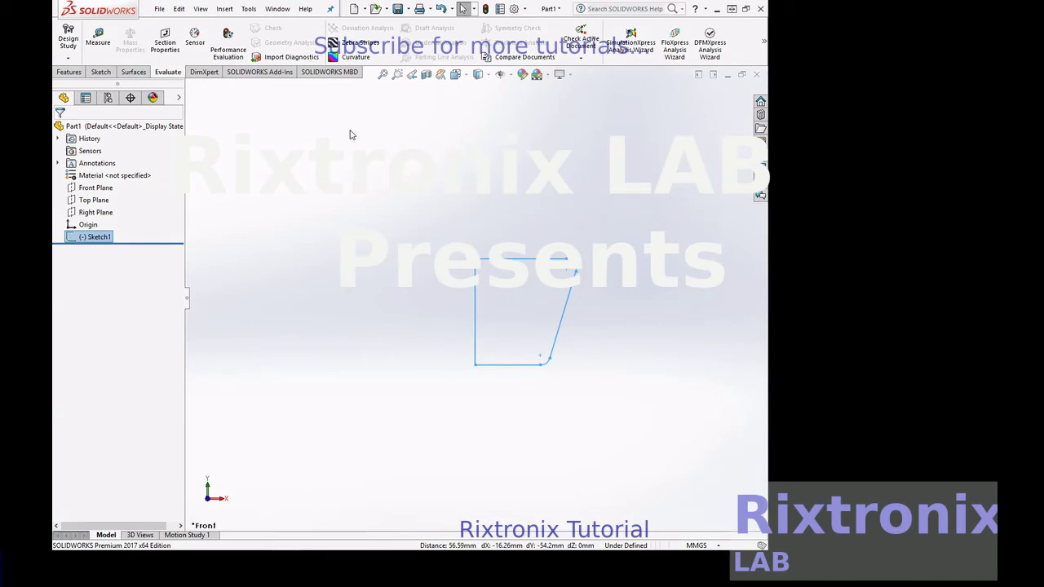
left_click(98, 39)
left_click(482, 261)
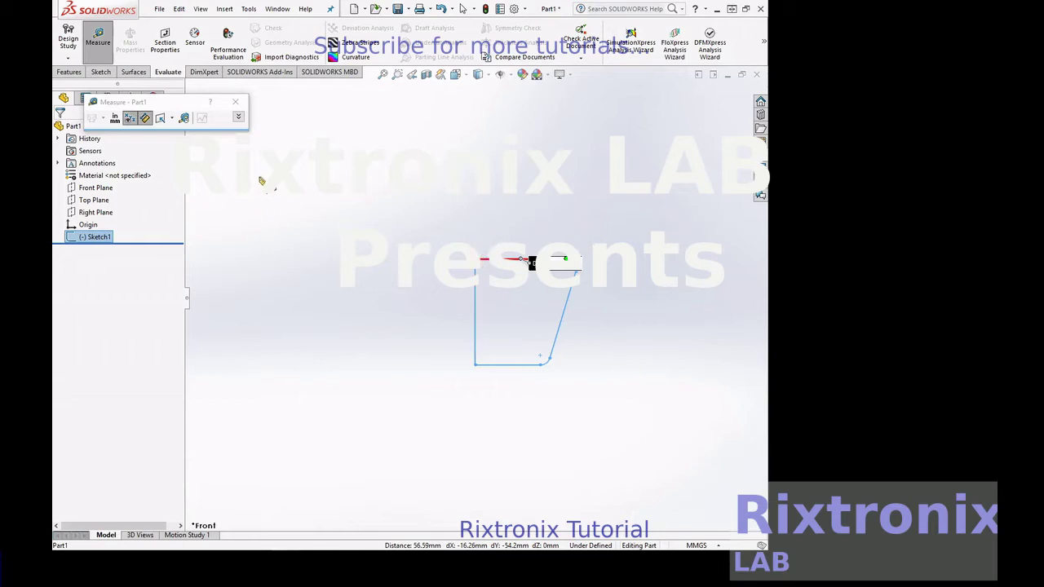
key("Escape")
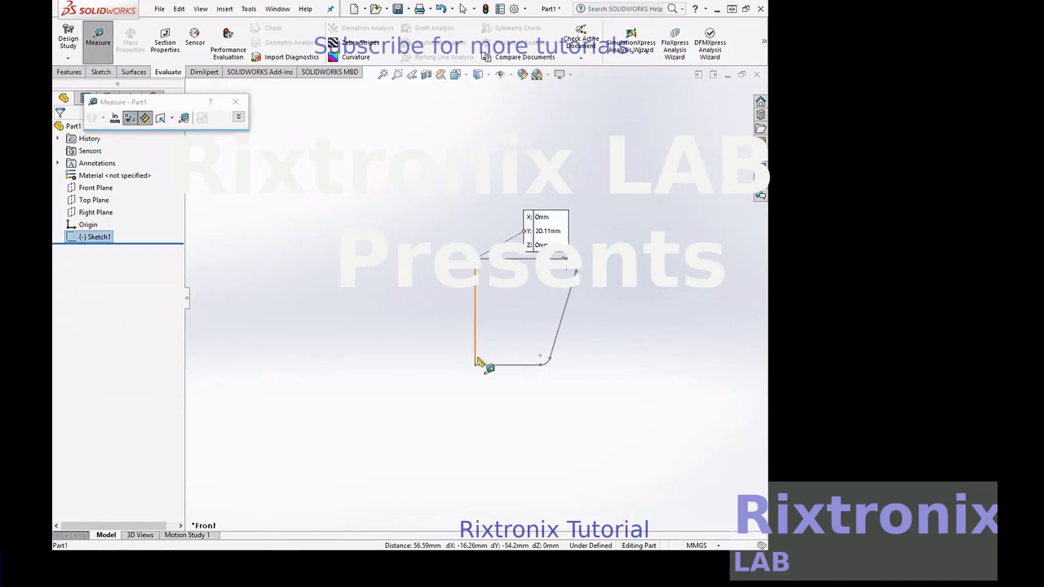
left_click(476, 359)
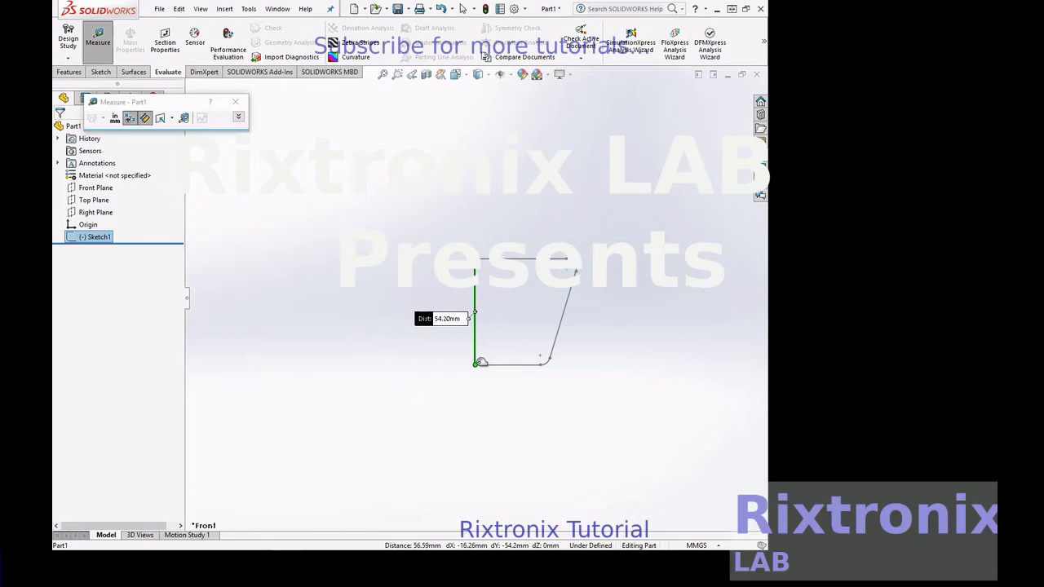
key("Escape")
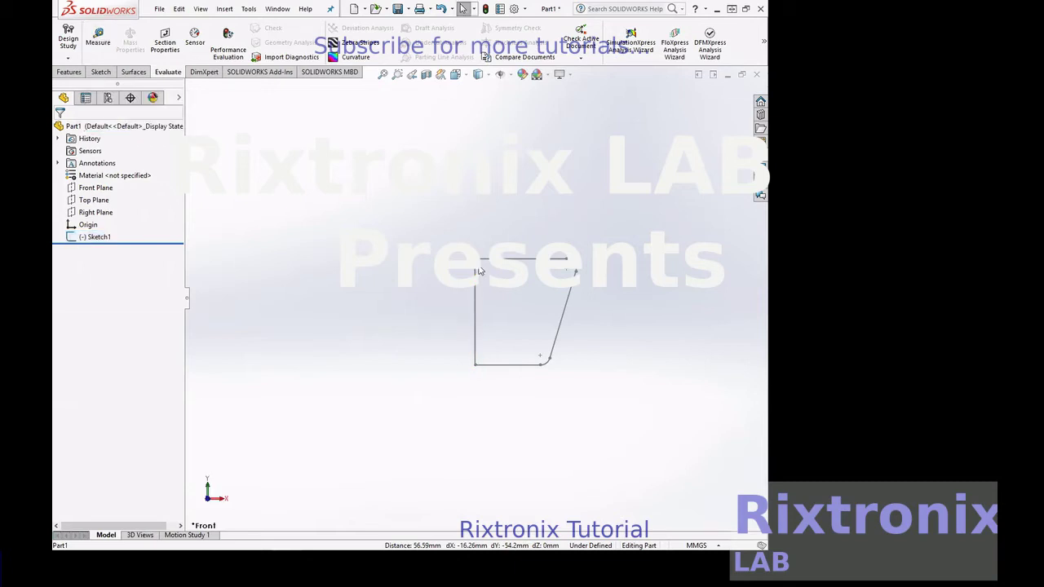
double_click(476, 241)
- Drag the profile's top-left corner upward and measure the left edge and corner position
left_click_drag(476, 242, 475, 181)
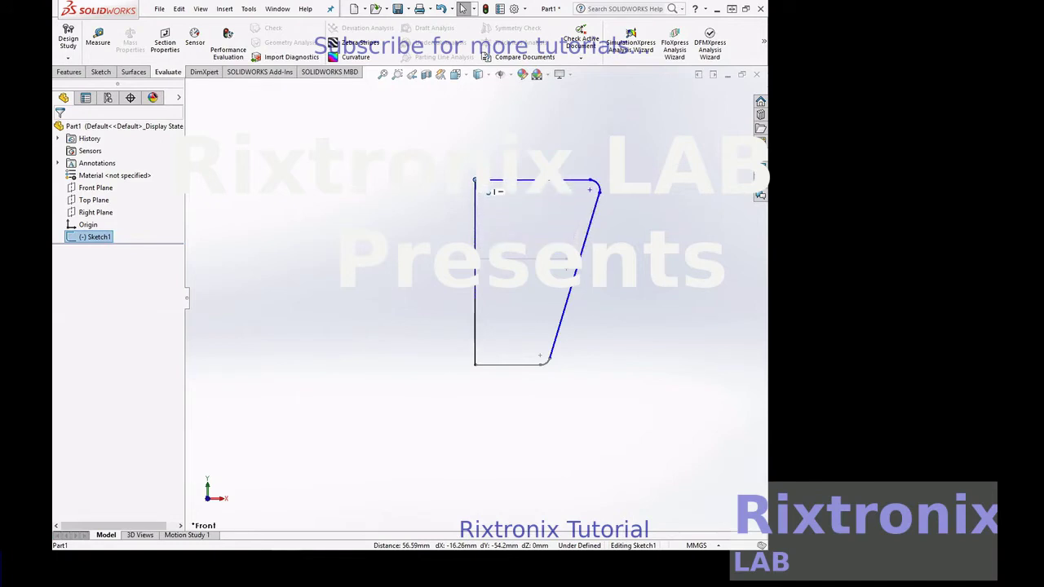
left_click_drag(476, 181, 474, 171)
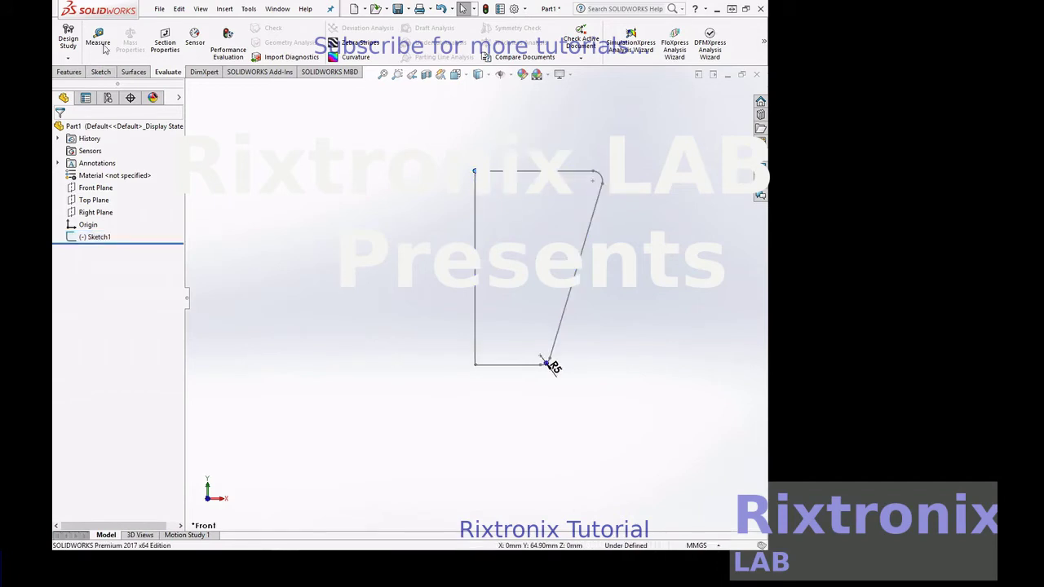
left_click(97, 40)
left_click(475, 212)
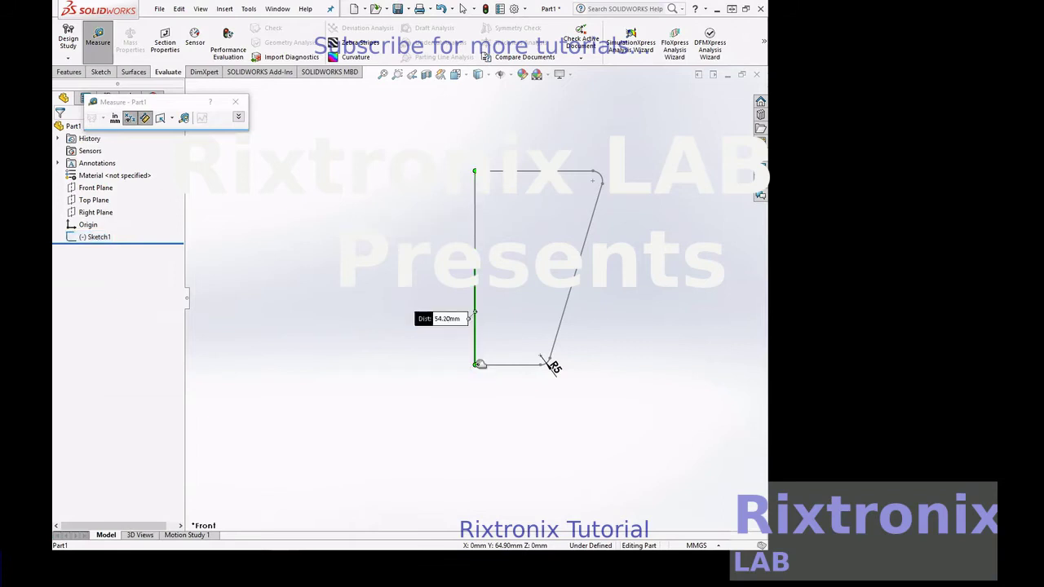
left_click(481, 174)
left_click(476, 172)
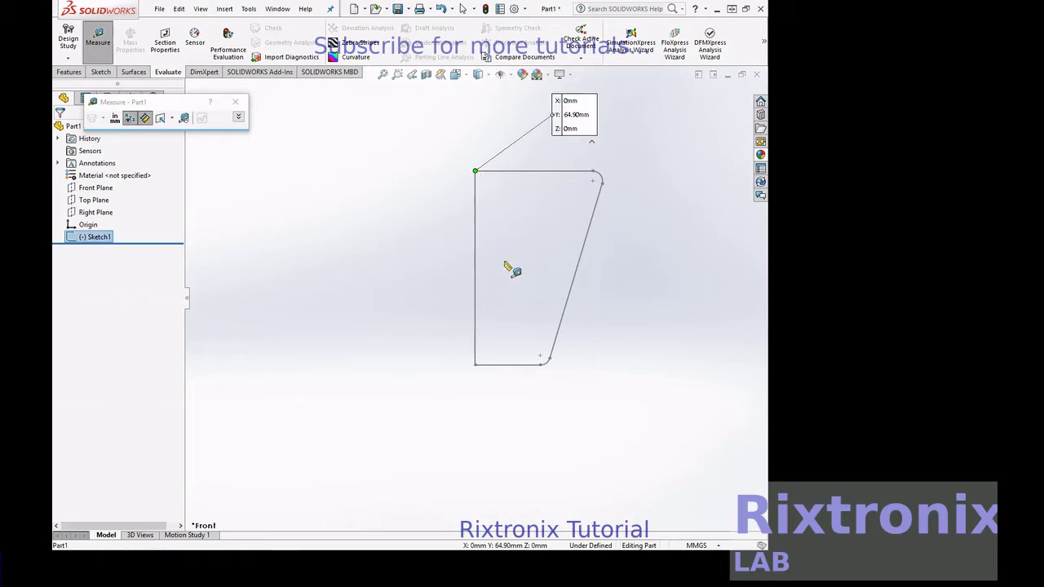
left_click(476, 364)
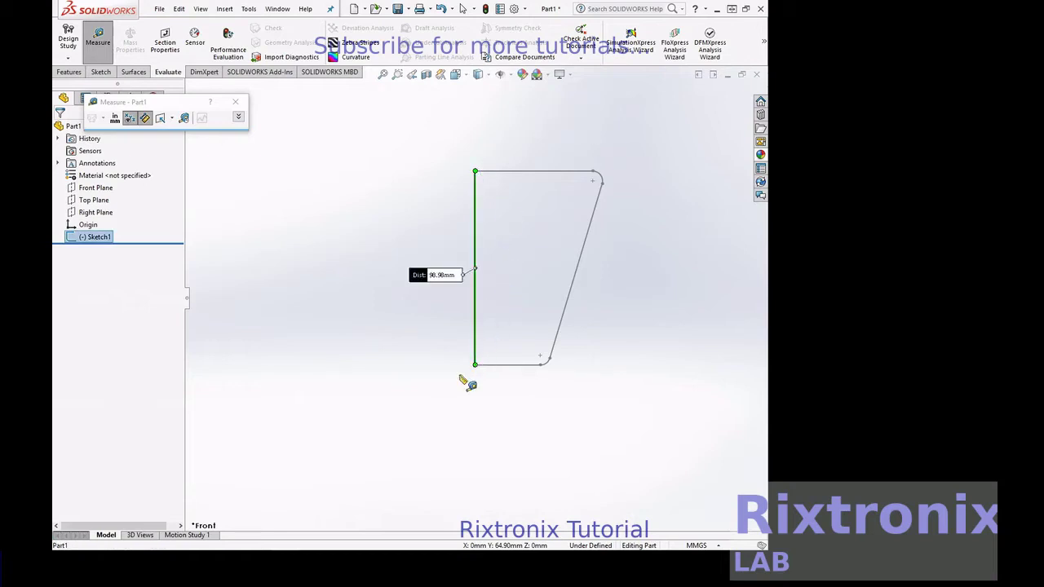
key("Escape")
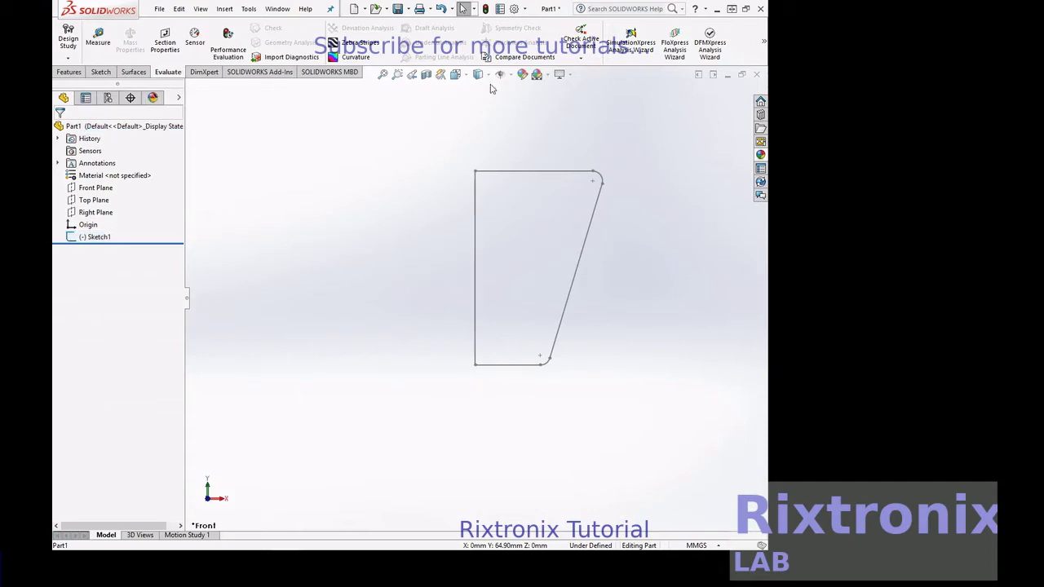
- Raise the top edge further so the left vertical line measures 119.52 mm
left_click_drag(476, 171, 475, 131)
left_click(361, 154)
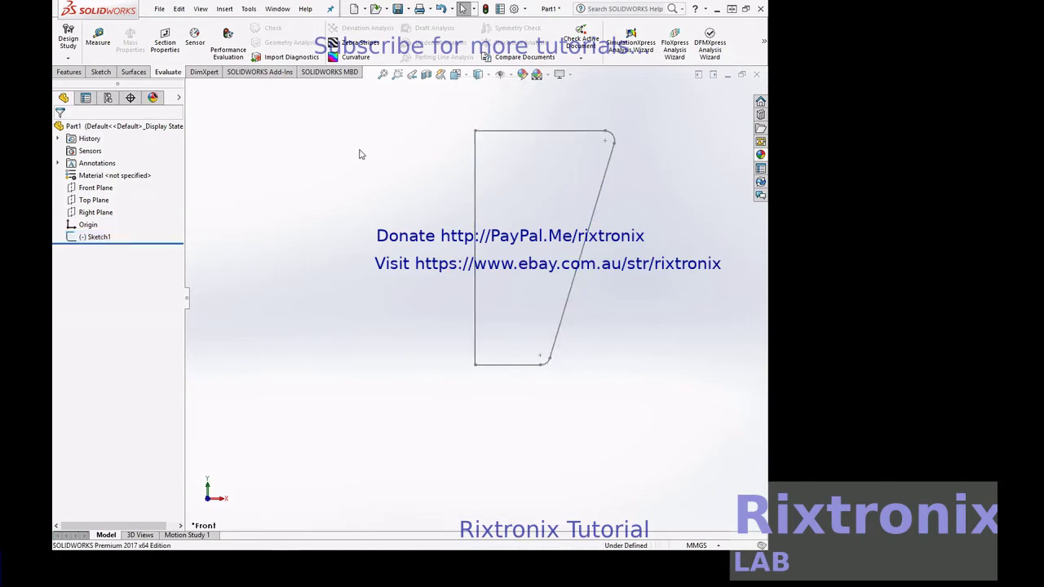
left_click(98, 45)
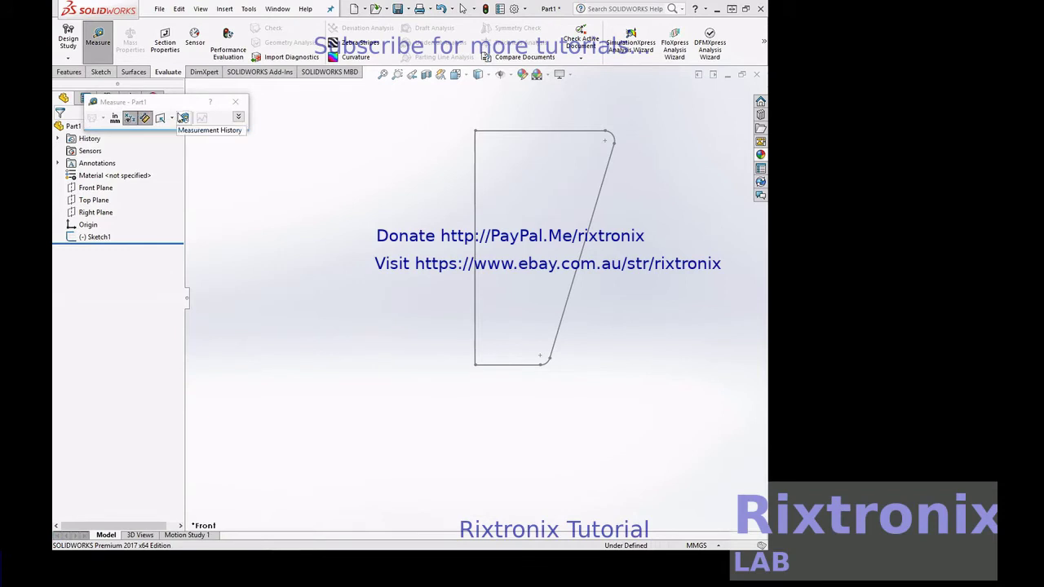
left_click(476, 131)
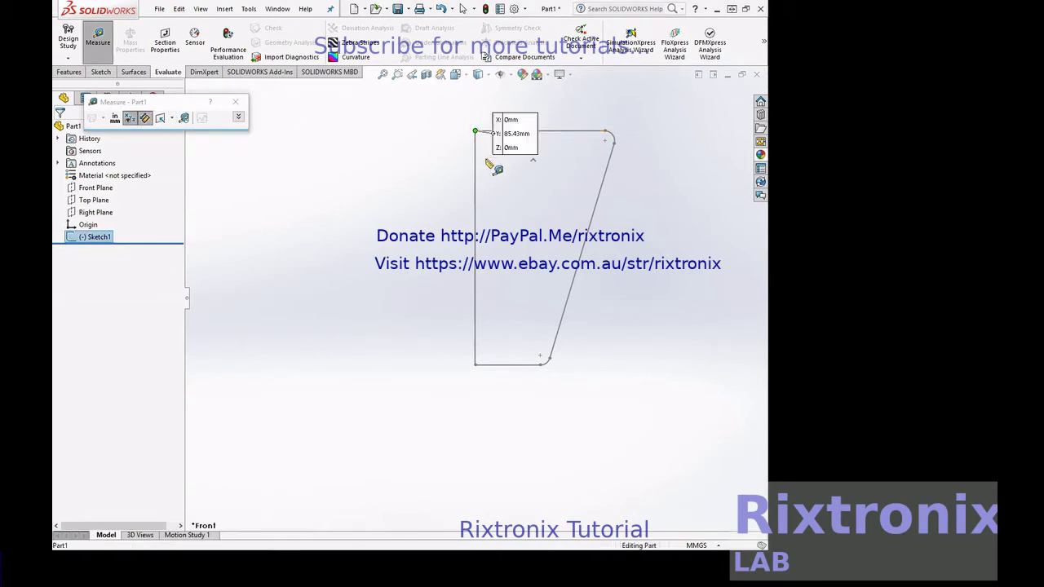
left_click(477, 363)
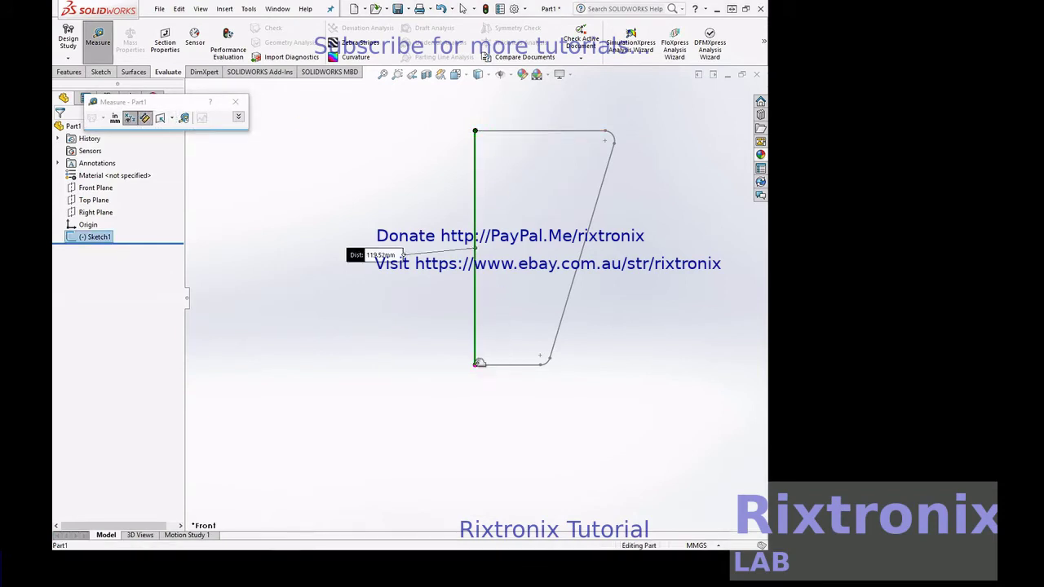
key("Escape")
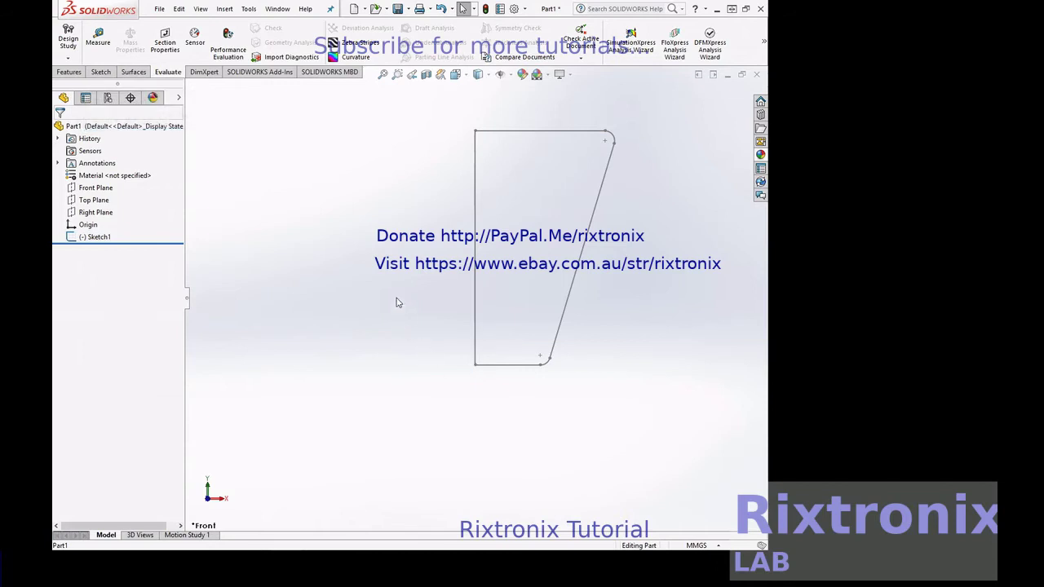
left_click(70, 72)
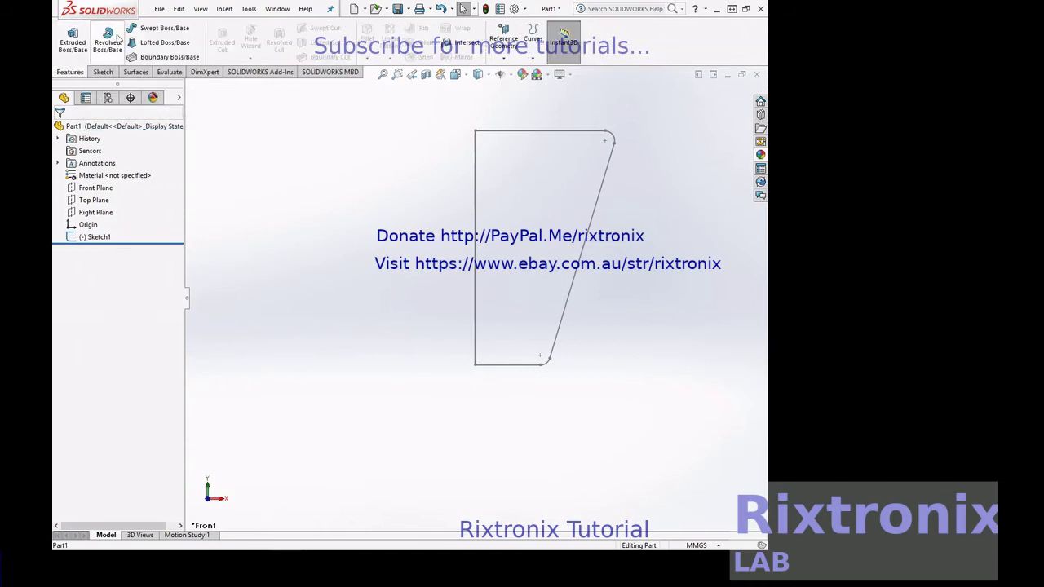
- Revolve Sketch1 360° about its left line into the solid cup Revolve1
left_click(107, 39)
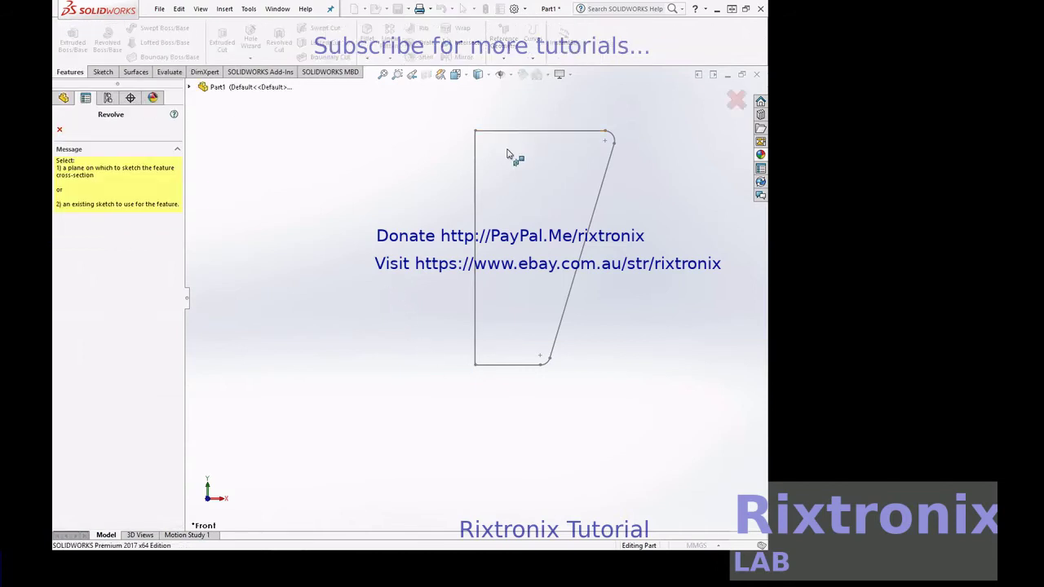
left_click(476, 175)
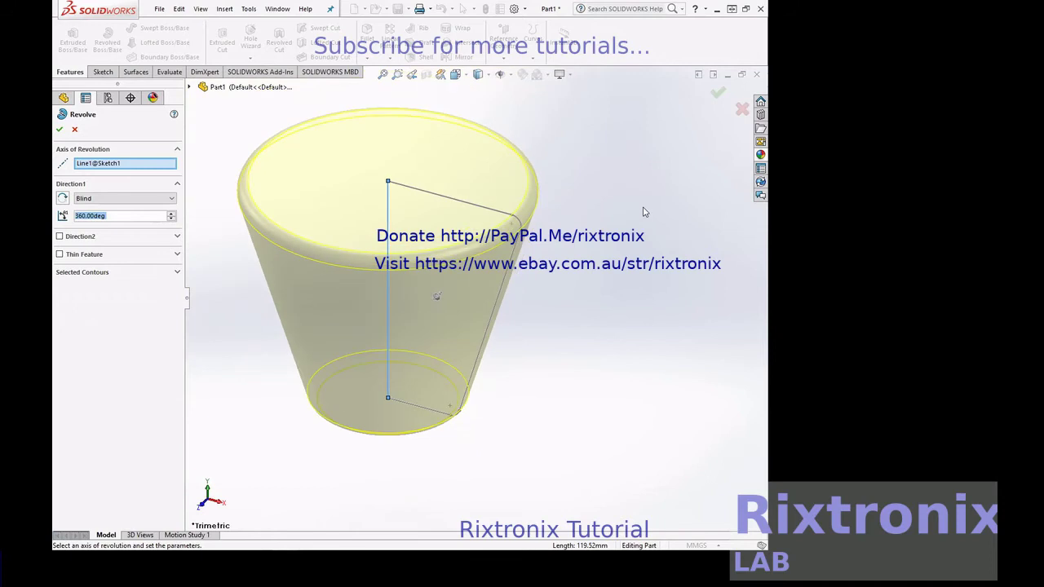
left_click(382, 75)
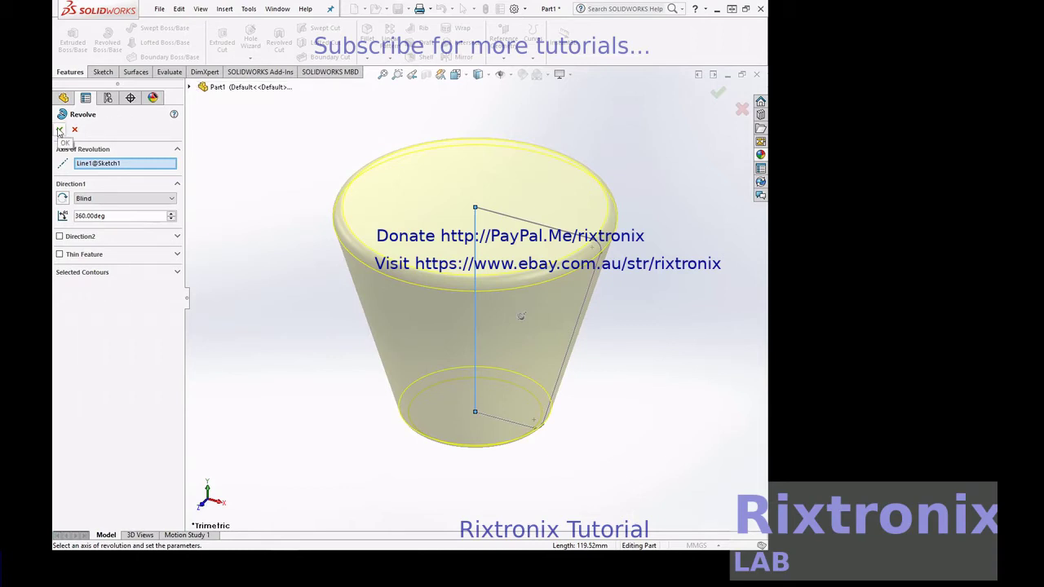
left_click(60, 131)
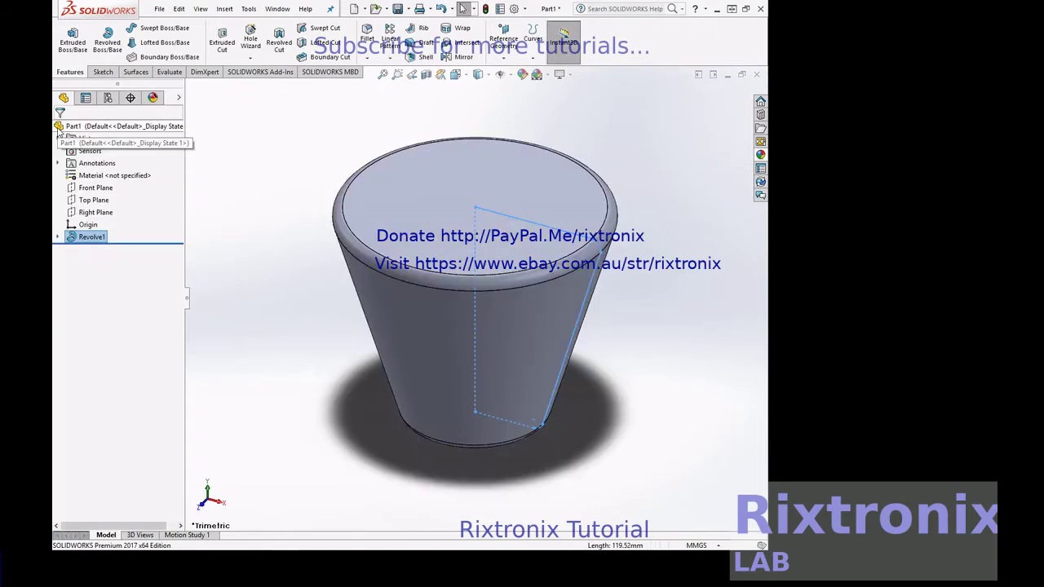
right_click(654, 237)
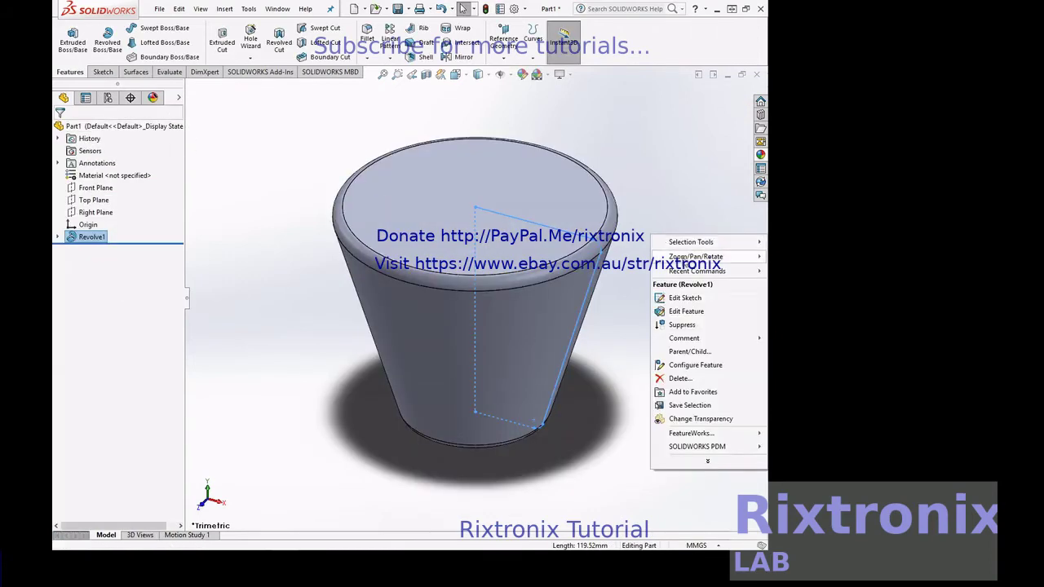
mouse_move(696, 256)
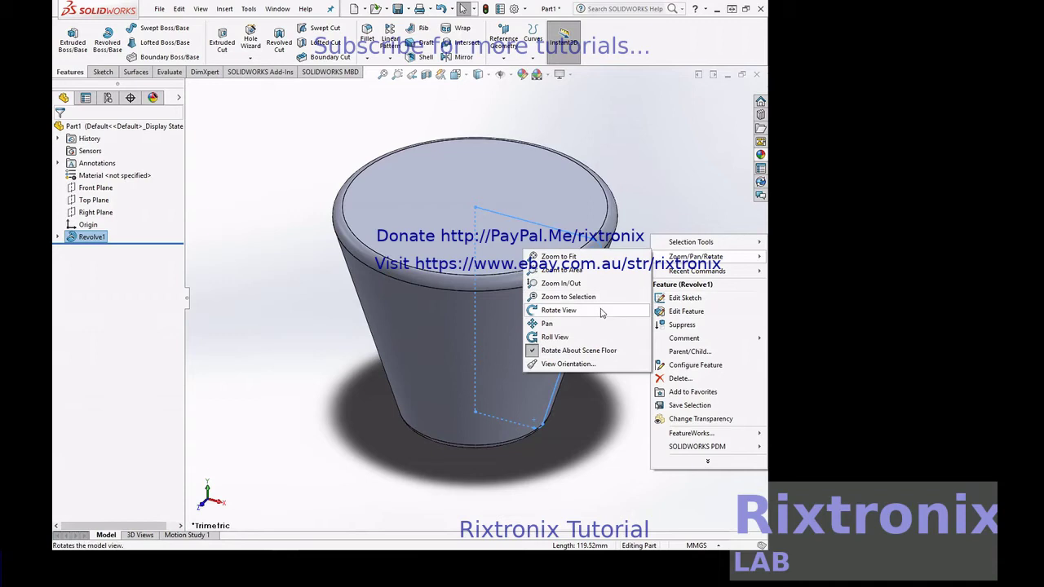
left_click(600, 315)
mouse_move(634, 321)
left_mouse_down()
mouse_move(664, 263)
mouse_move(657, 296)
mouse_move(636, 299)
left_mouse_up()
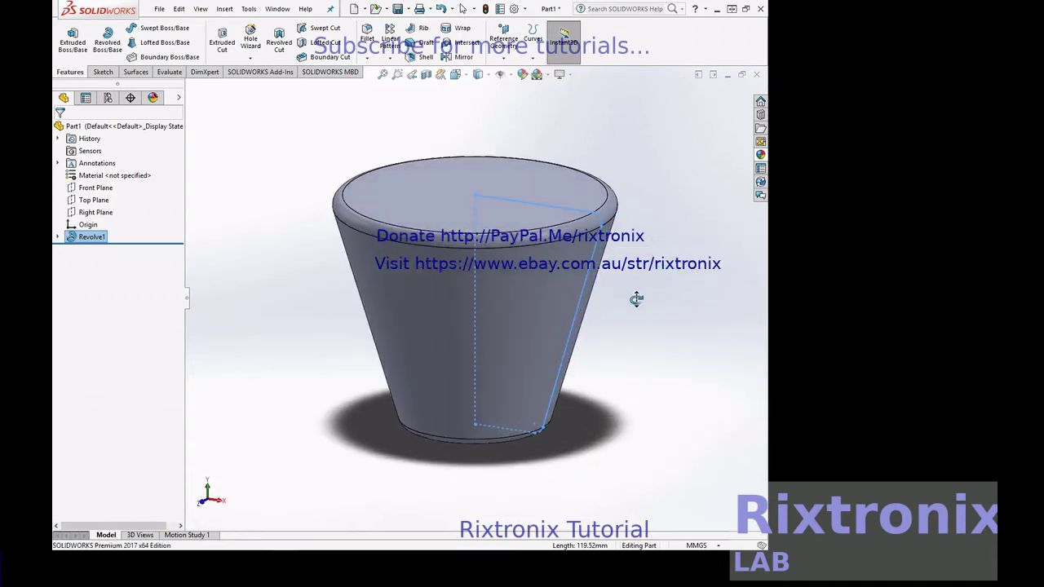
key("Escape")
left_click(102, 73)
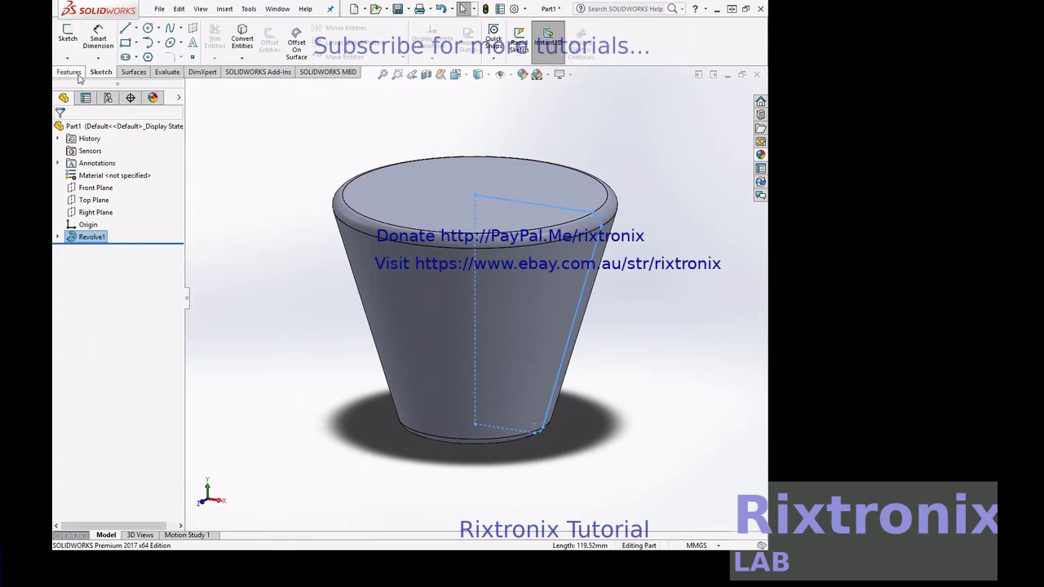
left_click(70, 71)
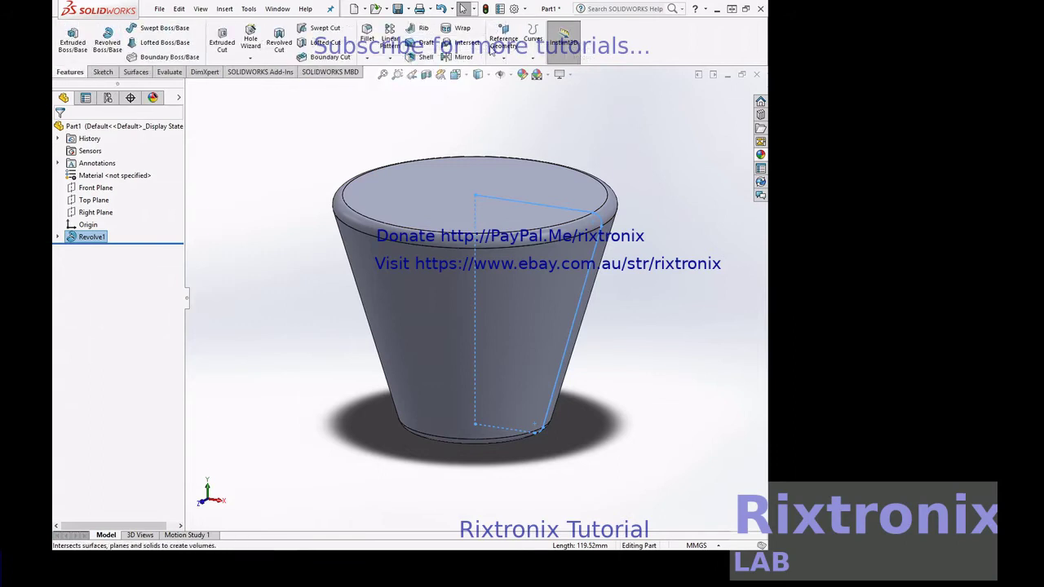
left_click(96, 212)
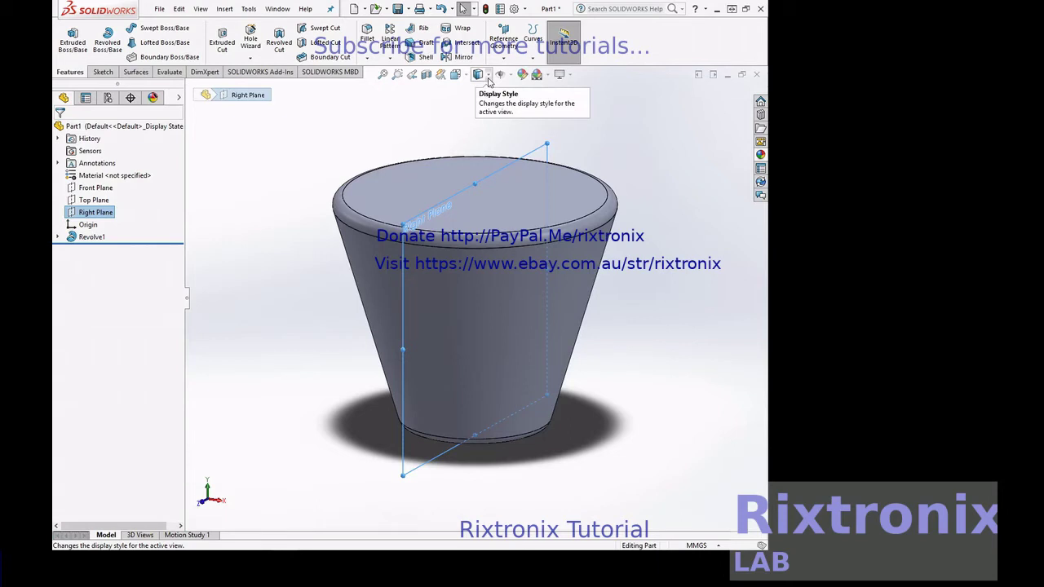
- Create Plane1 perpendicular to the Right Plane and tangent to the cup's conical side face
left_click(504, 60)
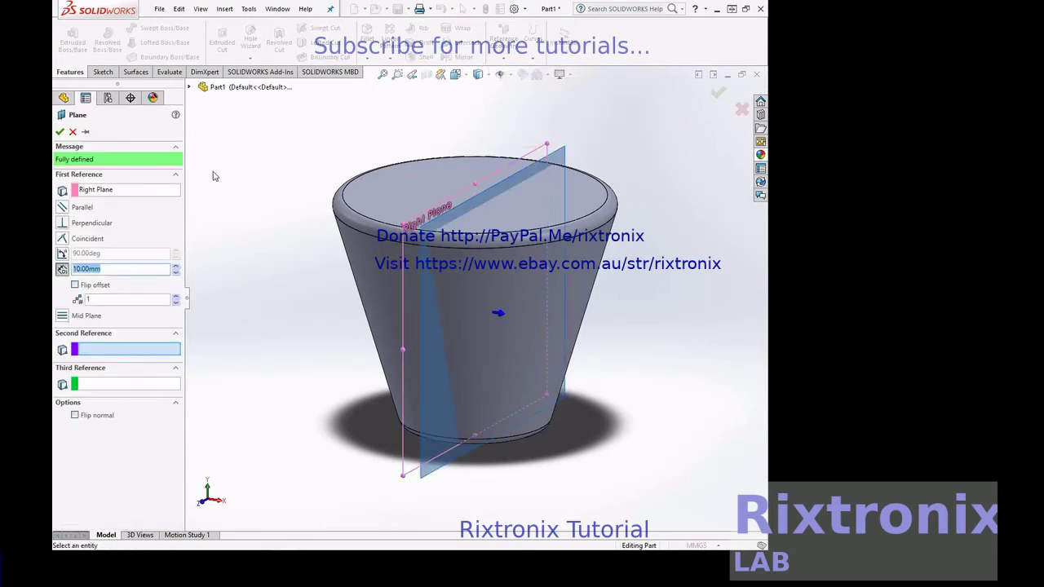
left_click(570, 284)
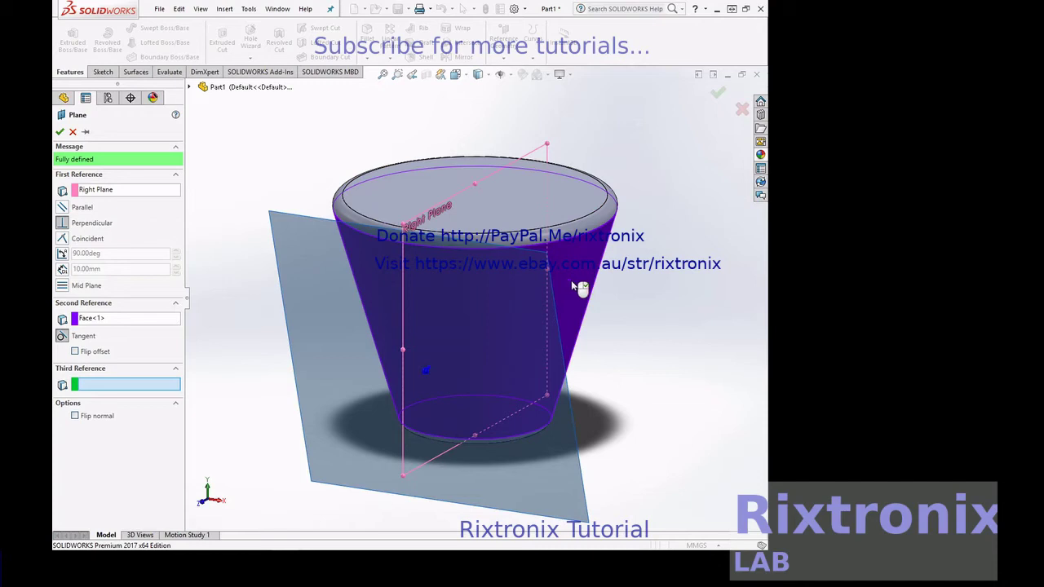
right_click(686, 215)
mouse_move(706, 246)
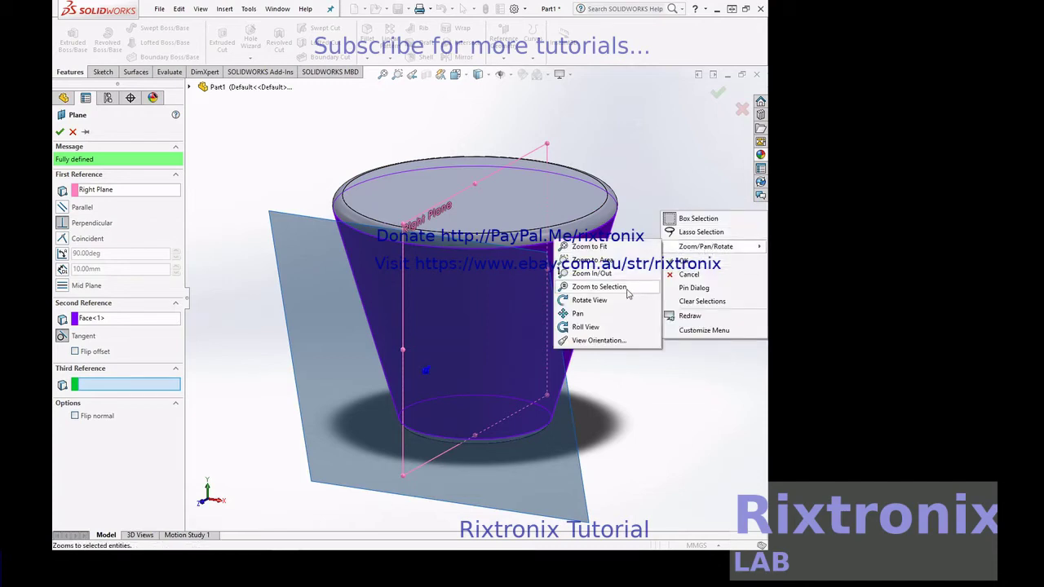
left_click(629, 300)
mouse_move(629, 300)
left_mouse_down()
mouse_move(613, 255)
mouse_move(645, 226)
mouse_move(655, 229)
mouse_move(634, 241)
mouse_move(669, 233)
mouse_move(616, 240)
left_mouse_up()
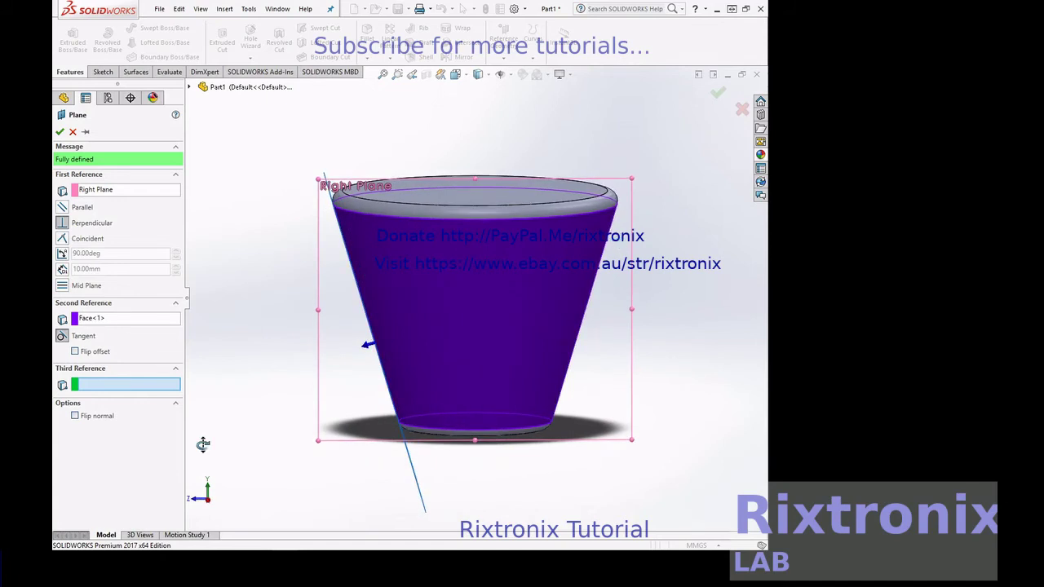
left_click(60, 133)
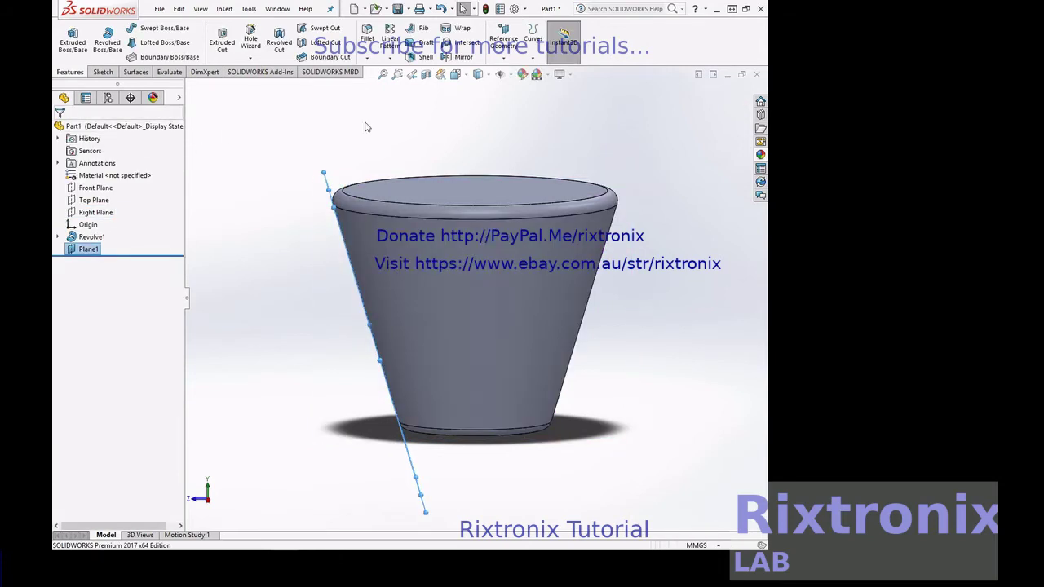
right_click(534, 127)
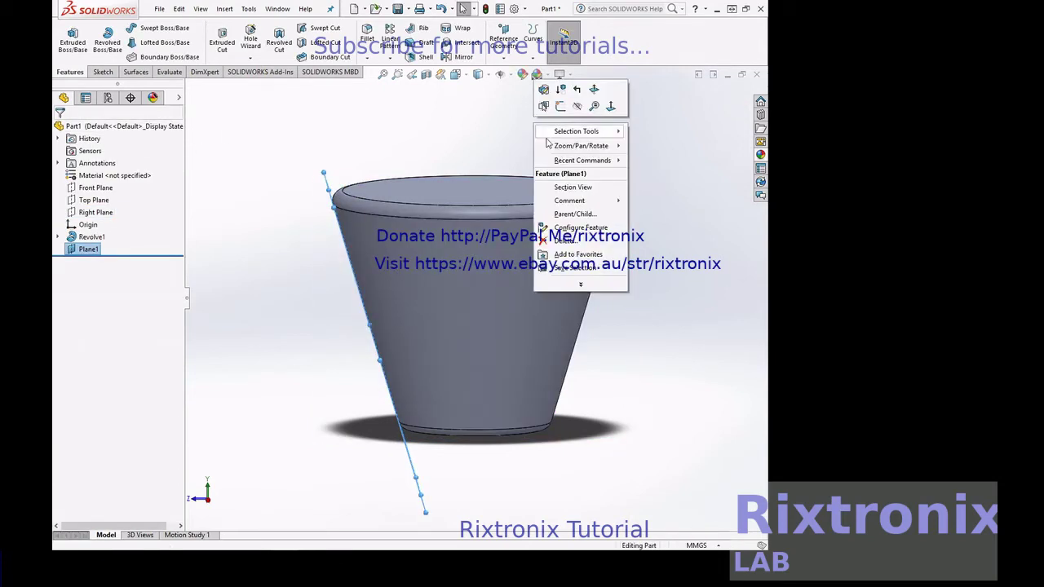
right_click(91, 249)
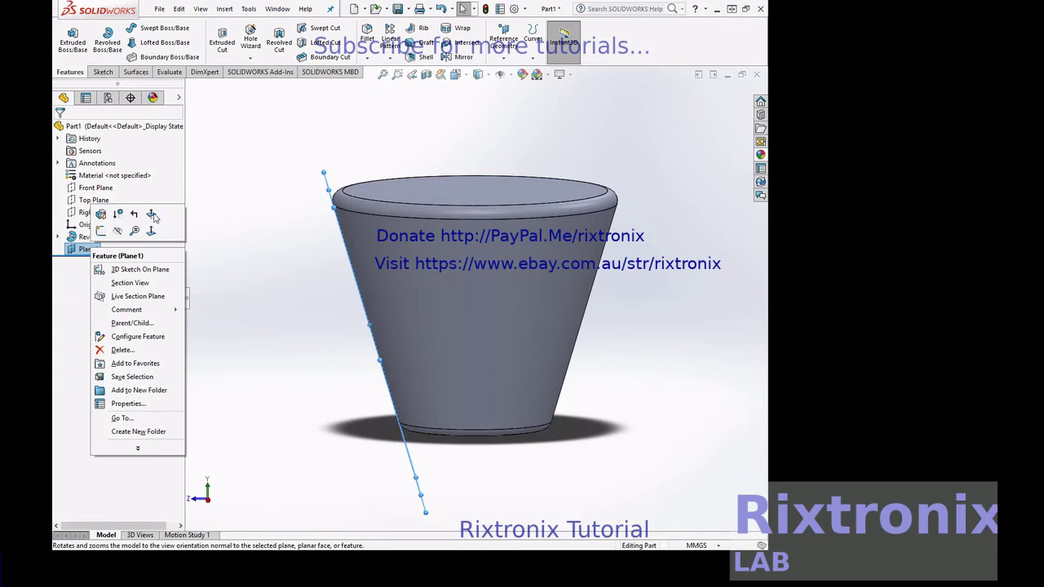
left_click(91, 189)
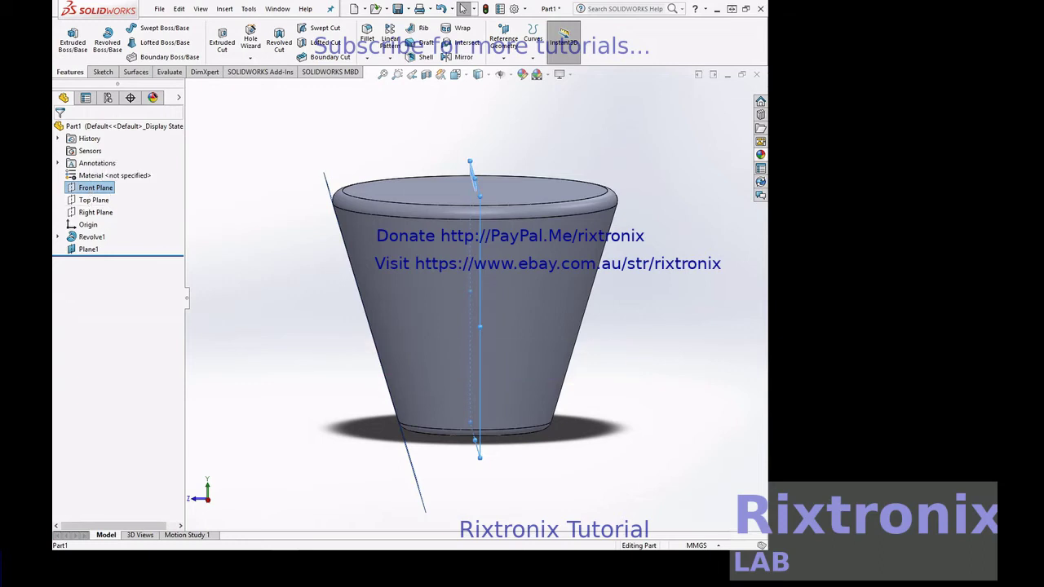
left_click(88, 249)
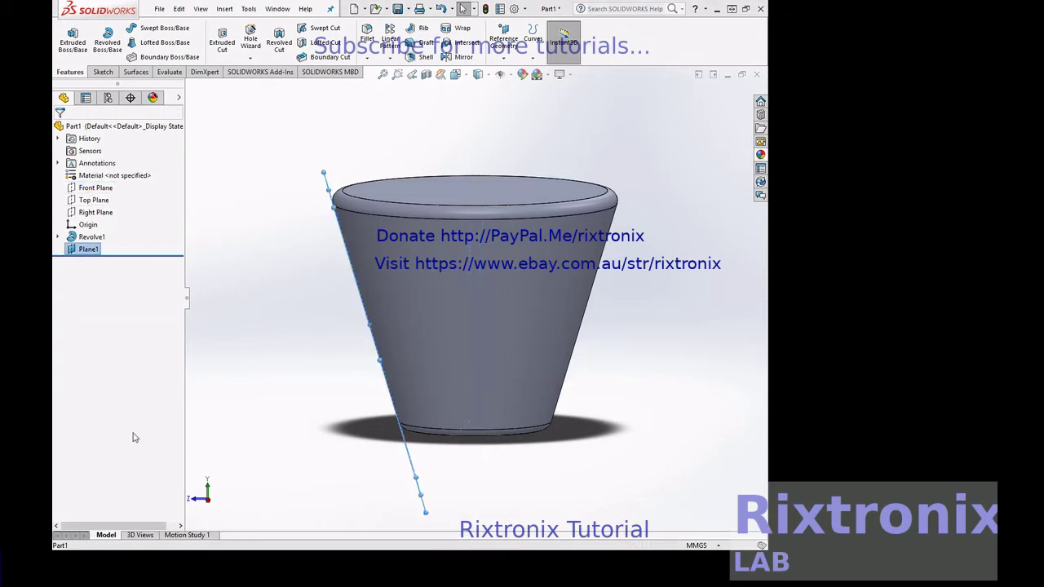
right_click(89, 249)
key("Escape")
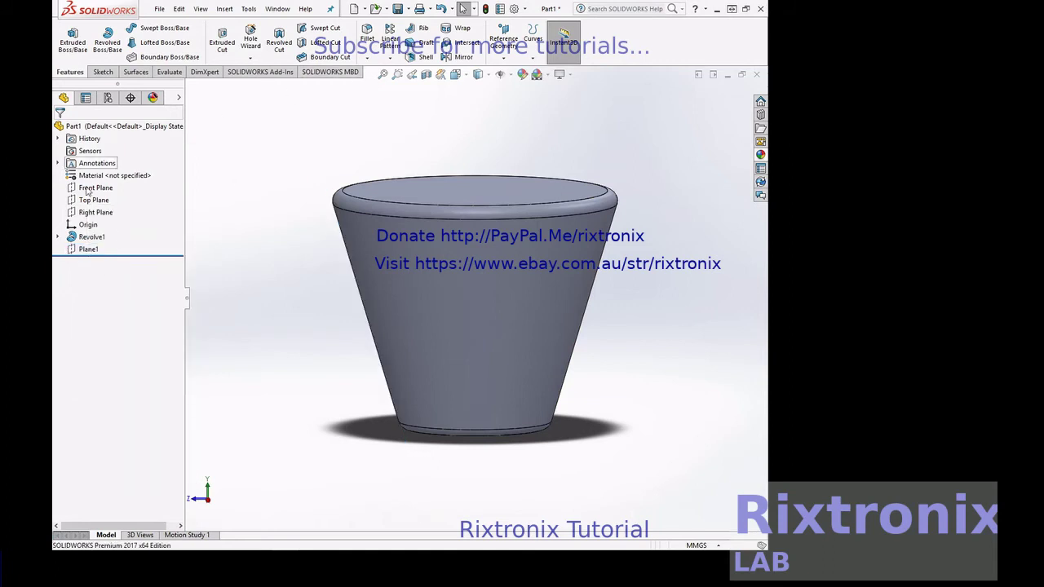
left_click(87, 214)
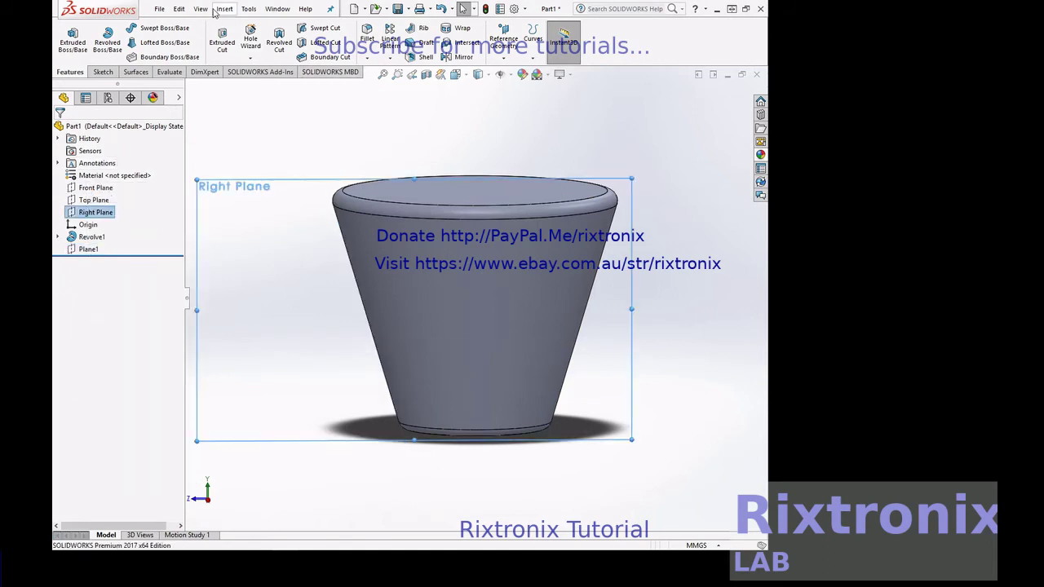
- Draw a spline on the Right Plane curving outward from the cup's rim down to its base
left_click(102, 72)
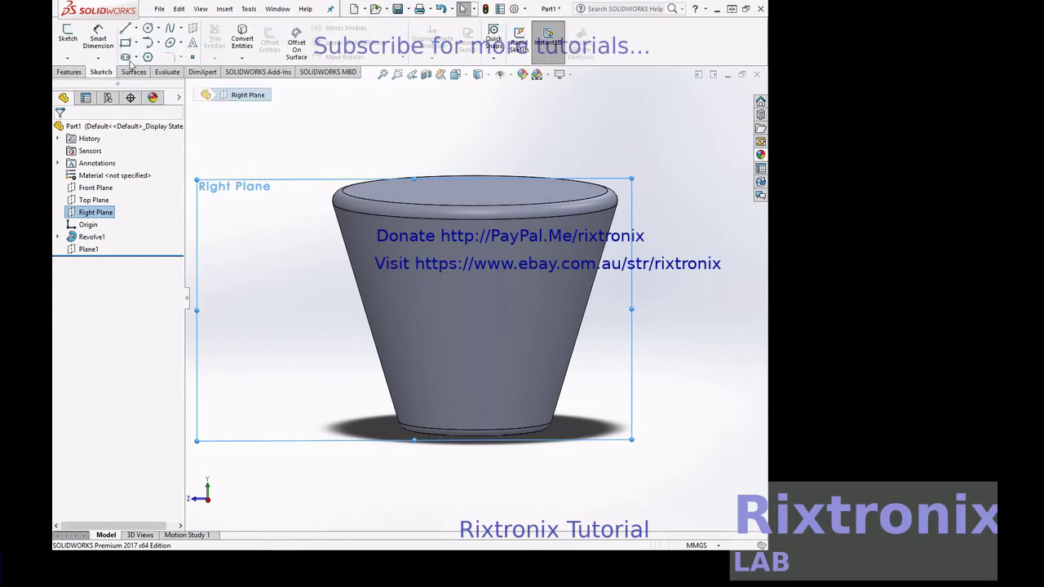
left_click(171, 29)
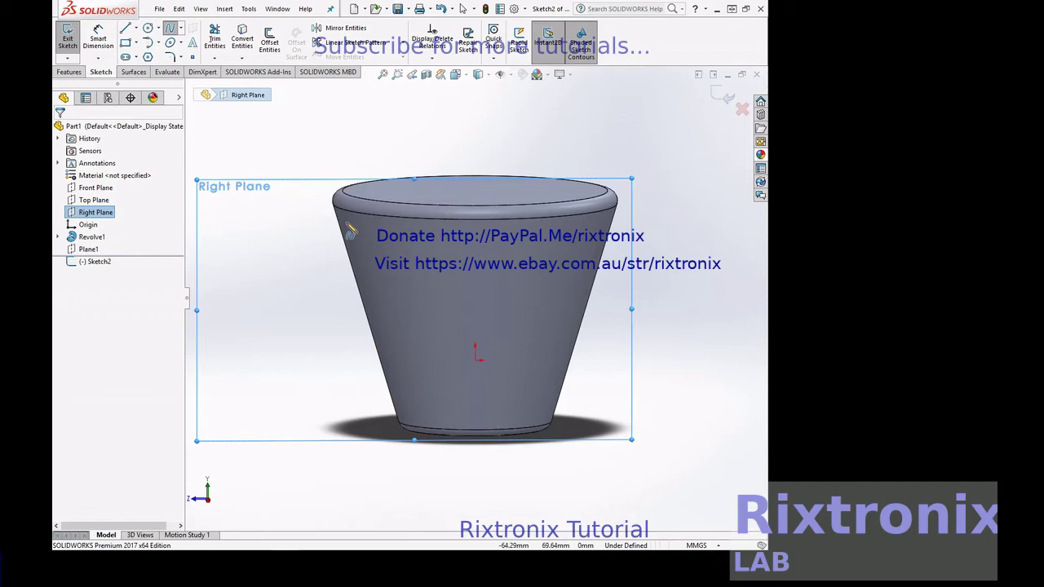
left_click(346, 223)
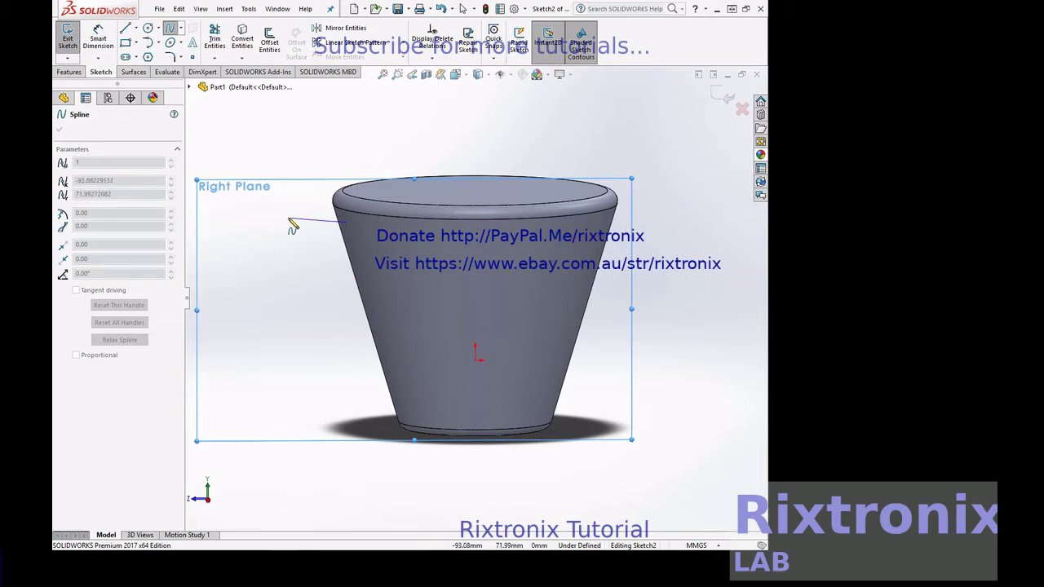
left_click(289, 219)
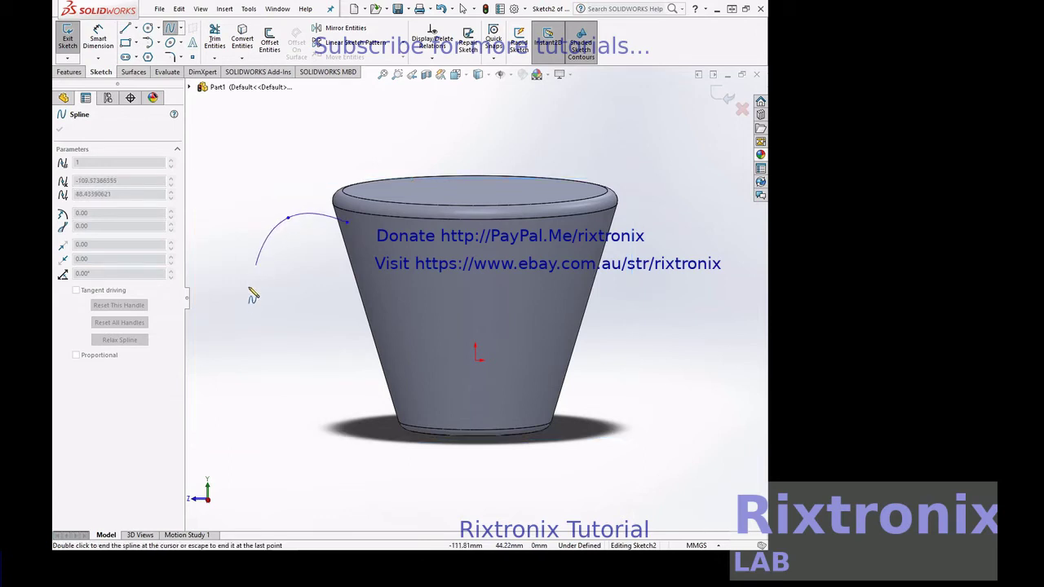
left_click(279, 389)
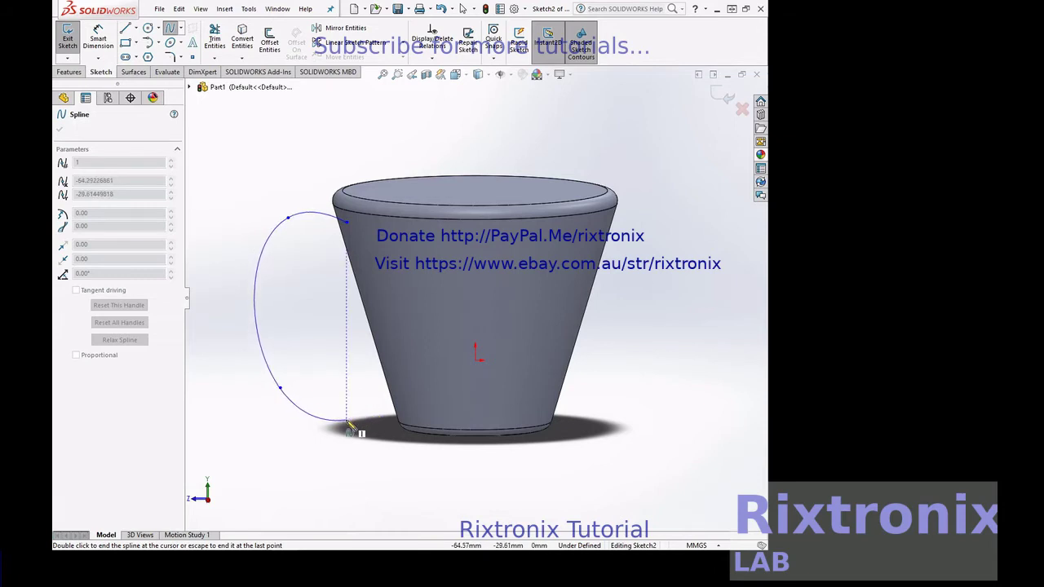
left_click(348, 422)
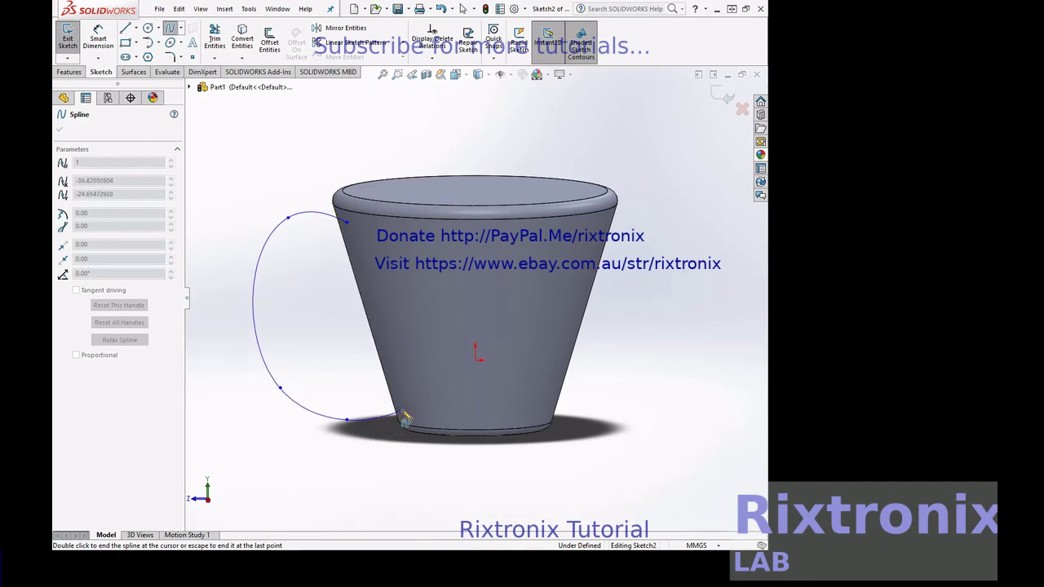
double_click(402, 417)
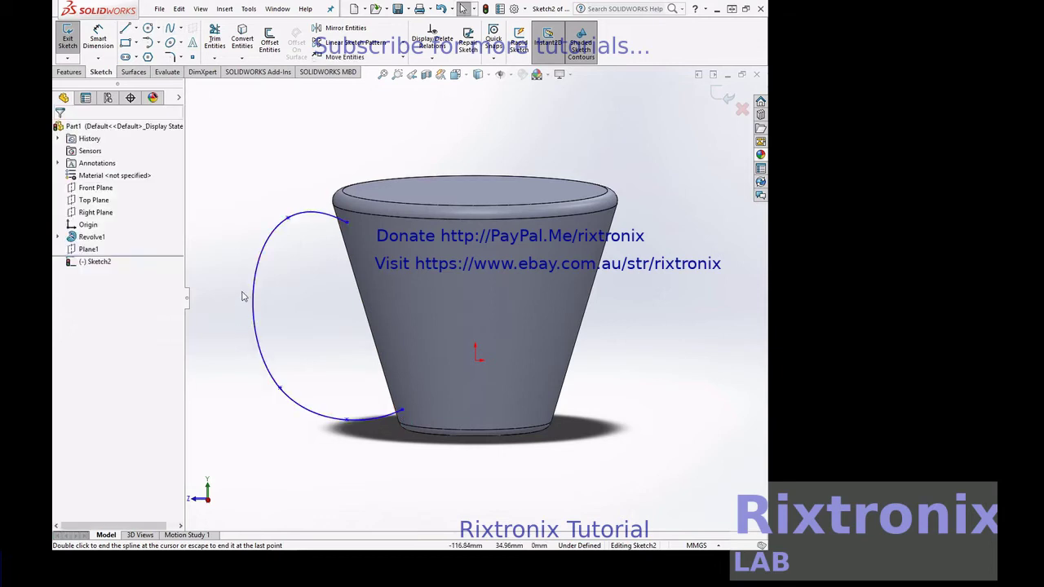
- Drag a spline point to reshape the handle curve, then finish Sketch2
left_click_drag(278, 391, 320, 383)
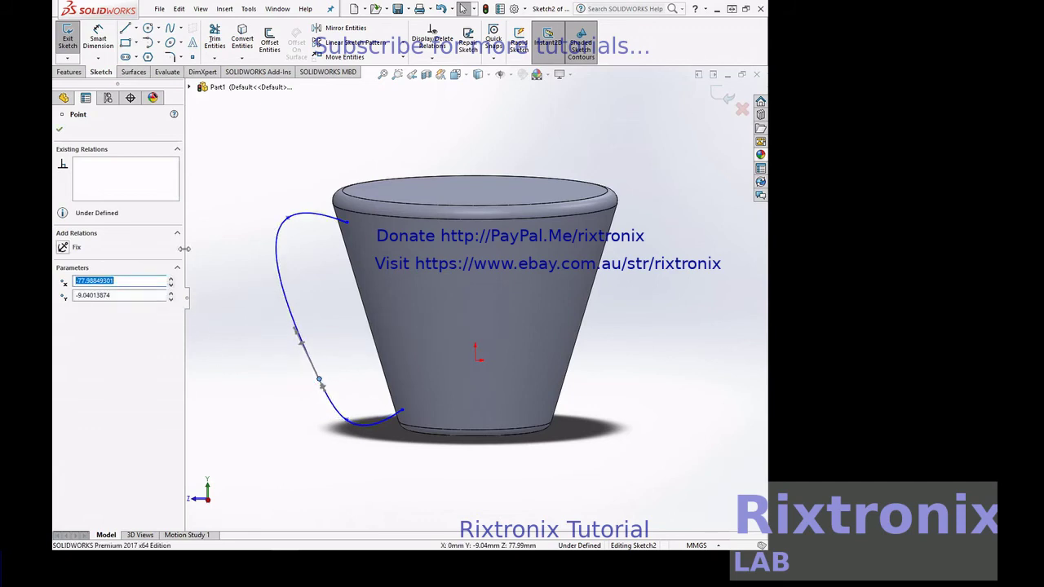
left_click(58, 129)
right_click(228, 174)
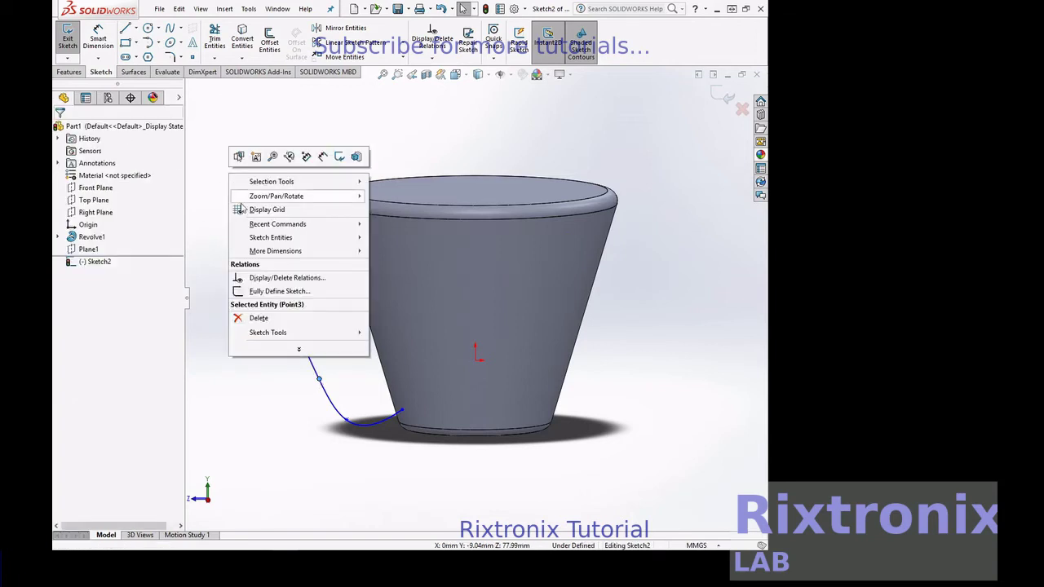
mouse_move(276, 196)
left_click(424, 236)
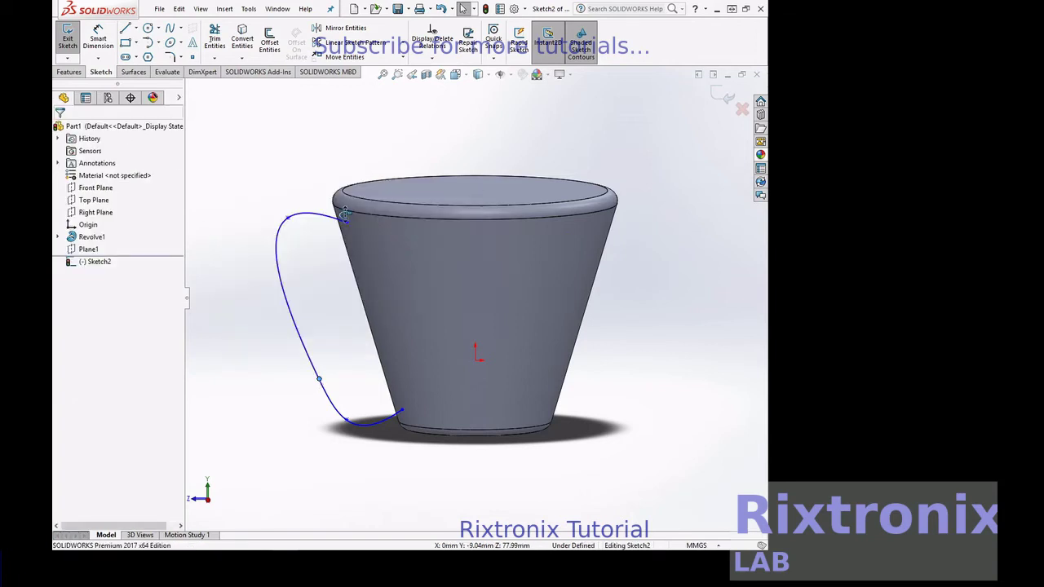
left_click_drag(243, 179, 338, 181)
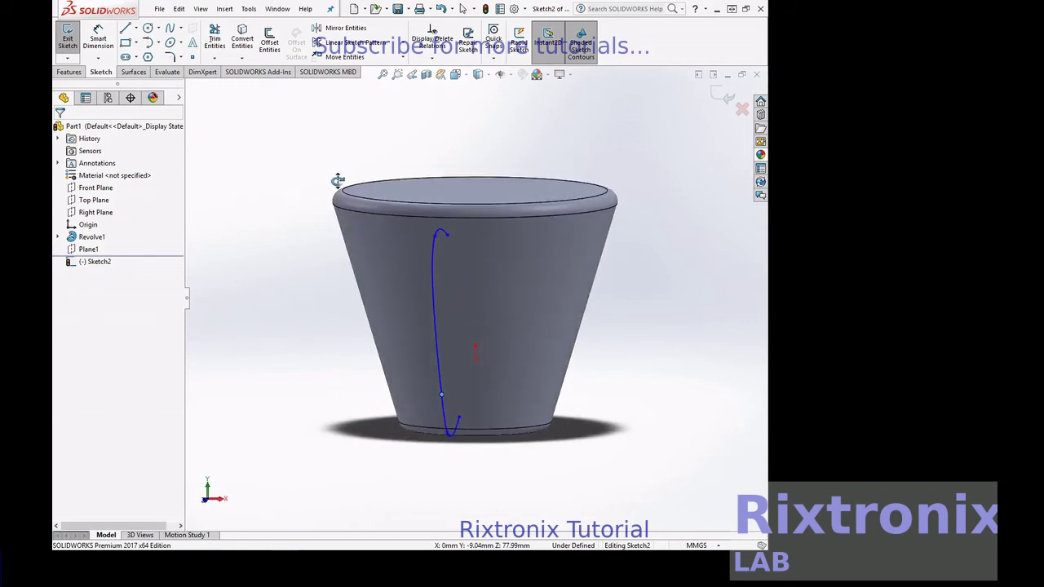
left_click(70, 52)
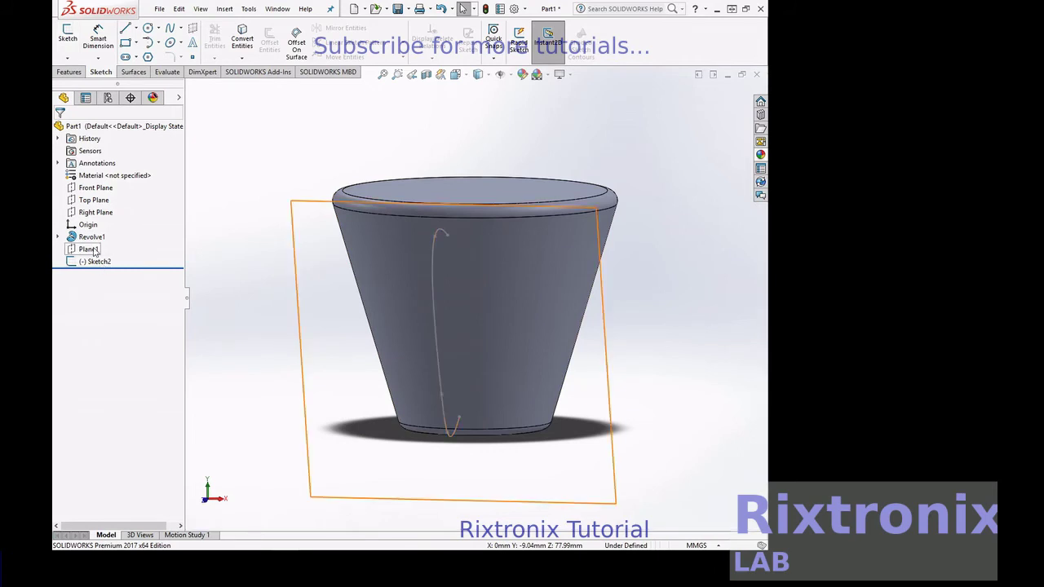
- Sketch a small ellipse on Plane1 centred at the handle path's top end
left_click(89, 250)
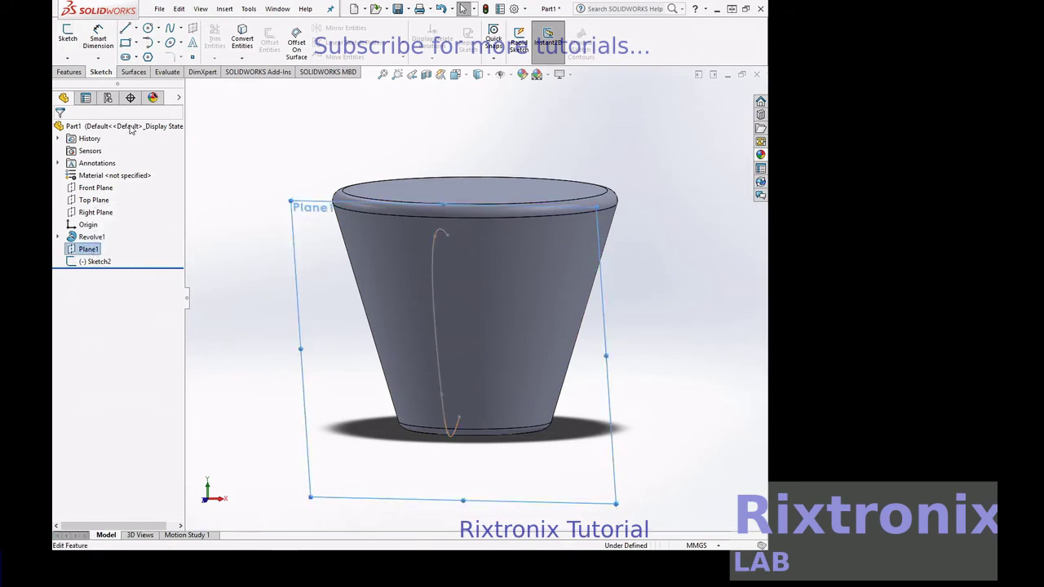
left_click(169, 45)
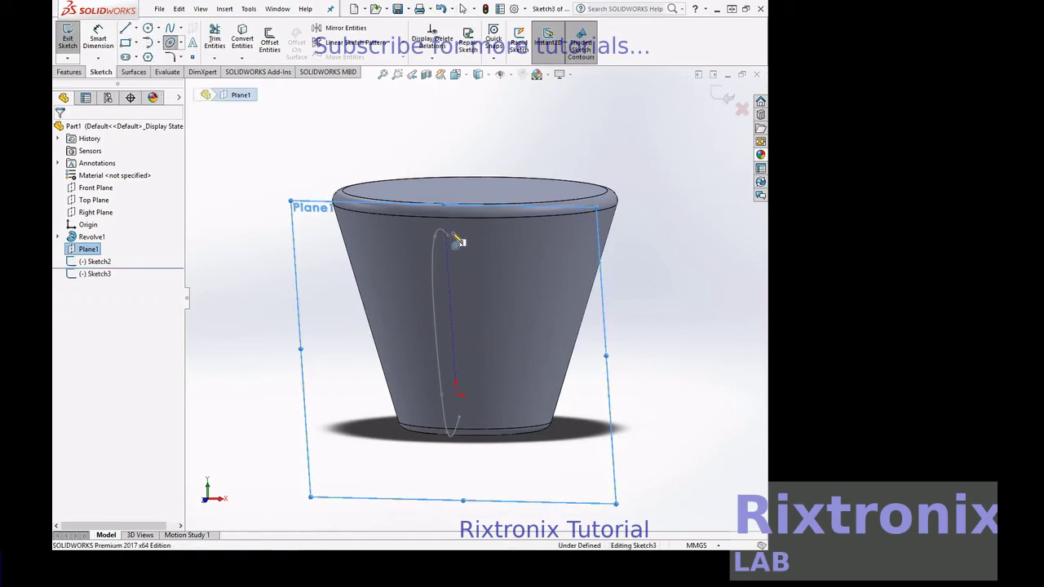
left_click(445, 231)
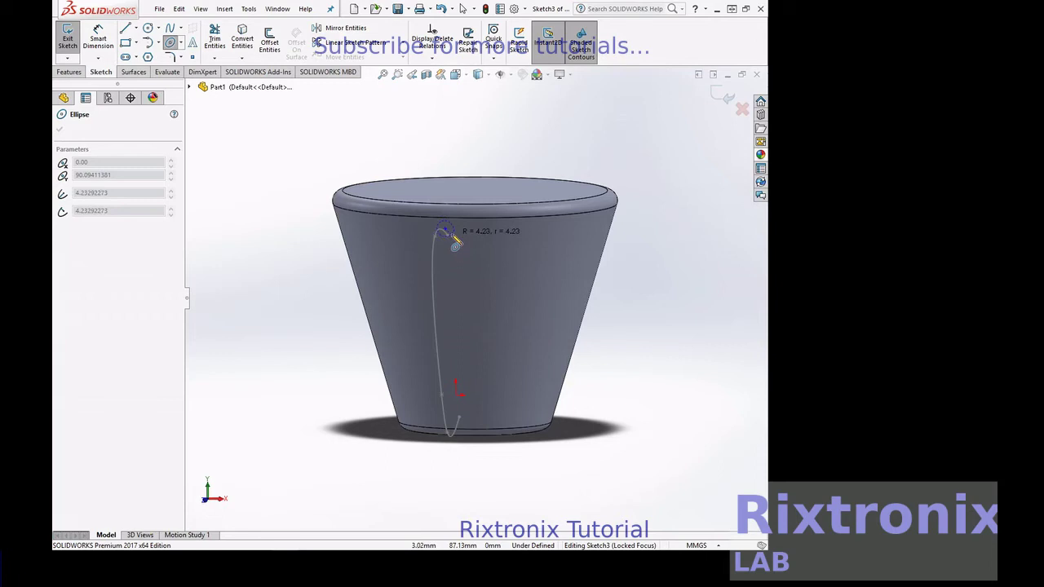
left_click(454, 237)
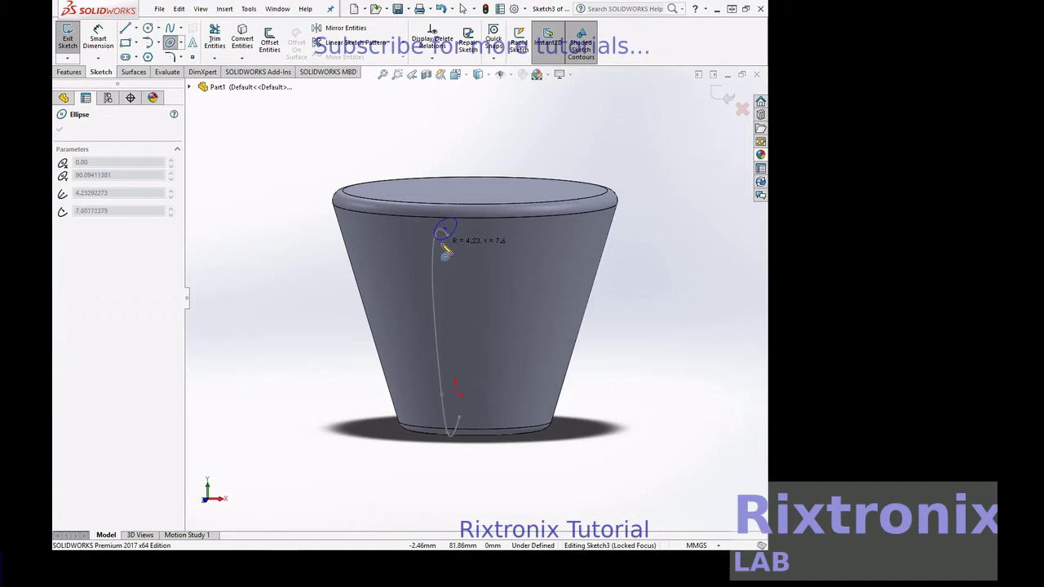
left_click(444, 250)
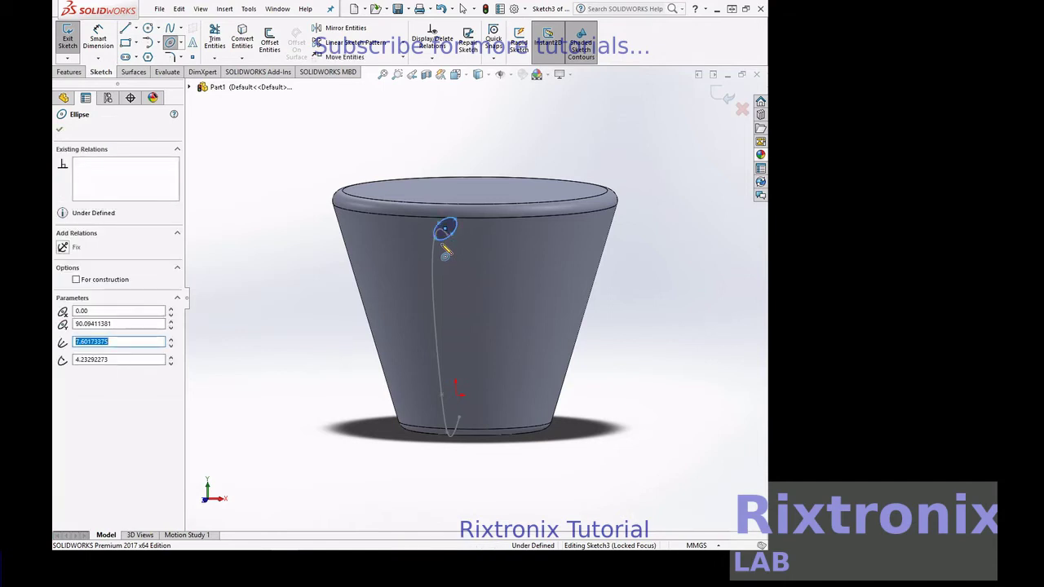
key("Escape")
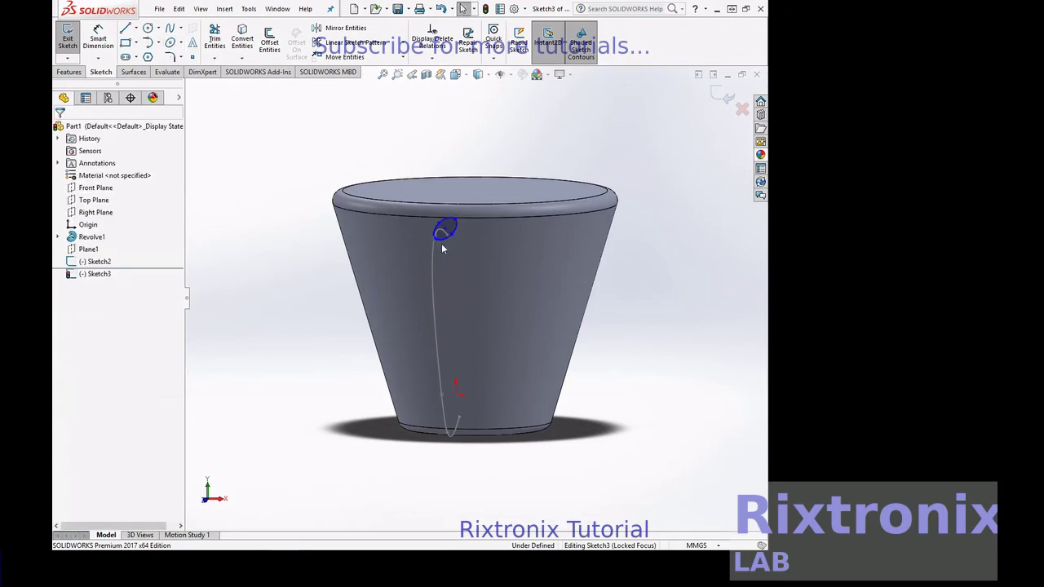
left_click(69, 41)
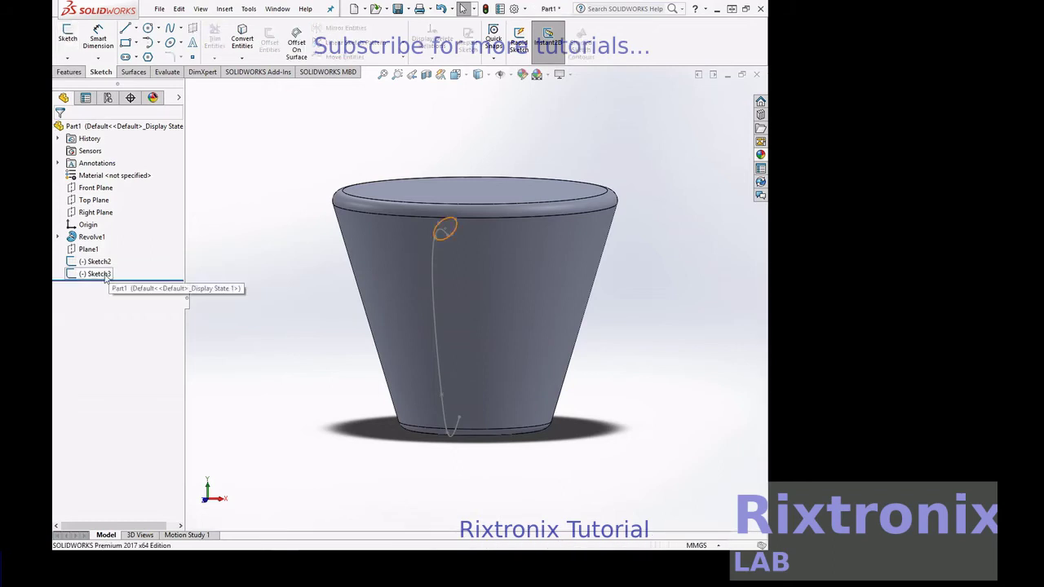
- Start a Swept Boss/Base with the ellipse sketch Sketch3 as the profile
left_click(108, 274)
right_click(658, 194)
mouse_move(702, 213)
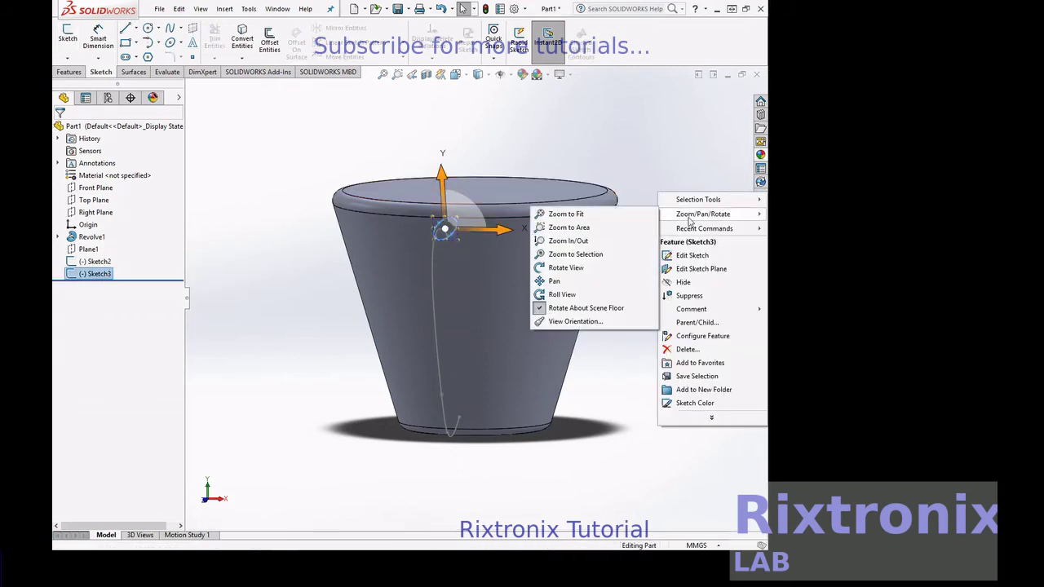
left_click(599, 269)
mouse_move(601, 271)
left_mouse_down()
mouse_move(668, 254)
mouse_move(655, 259)
left_mouse_up()
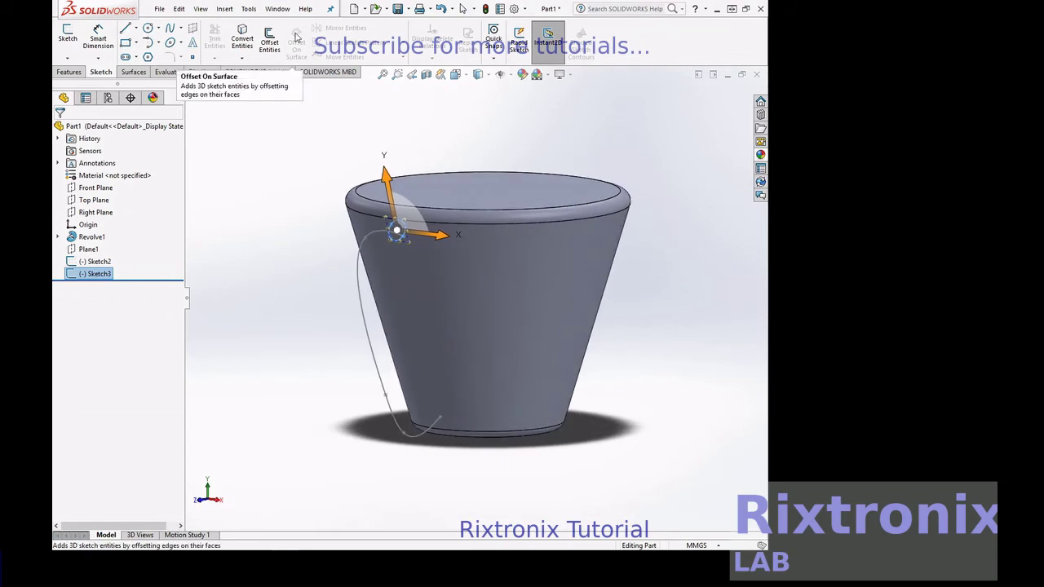
left_click(68, 72)
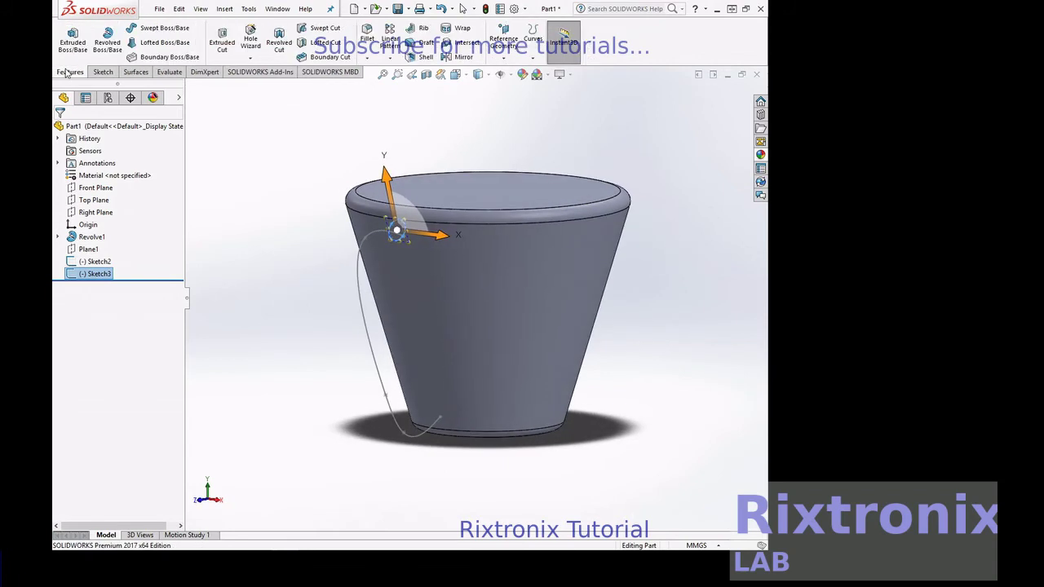
left_click(150, 33)
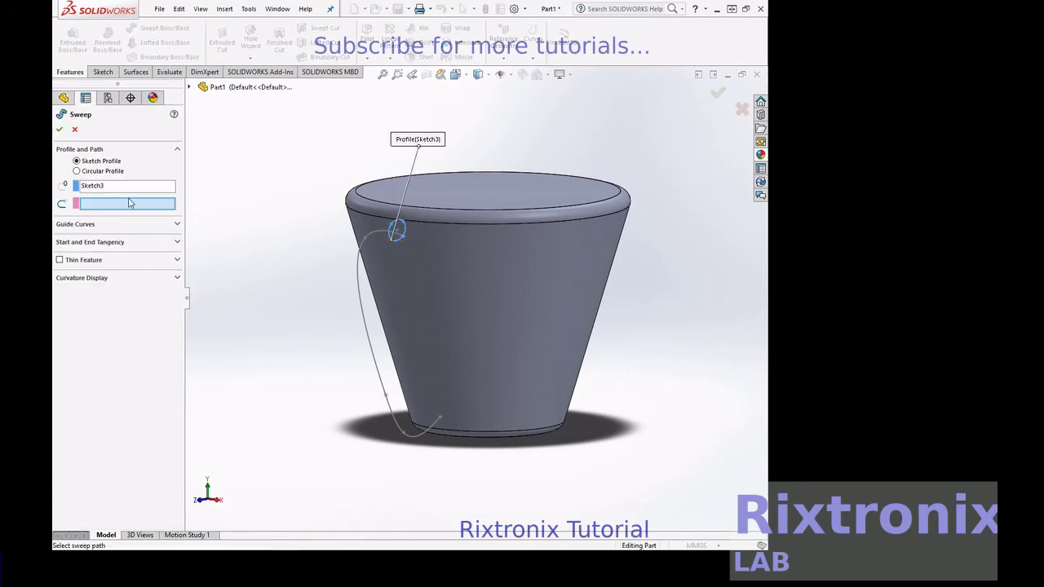
- Sweep the ellipse along the spline path in both directions to create the handle Sweep2
left_click(359, 275)
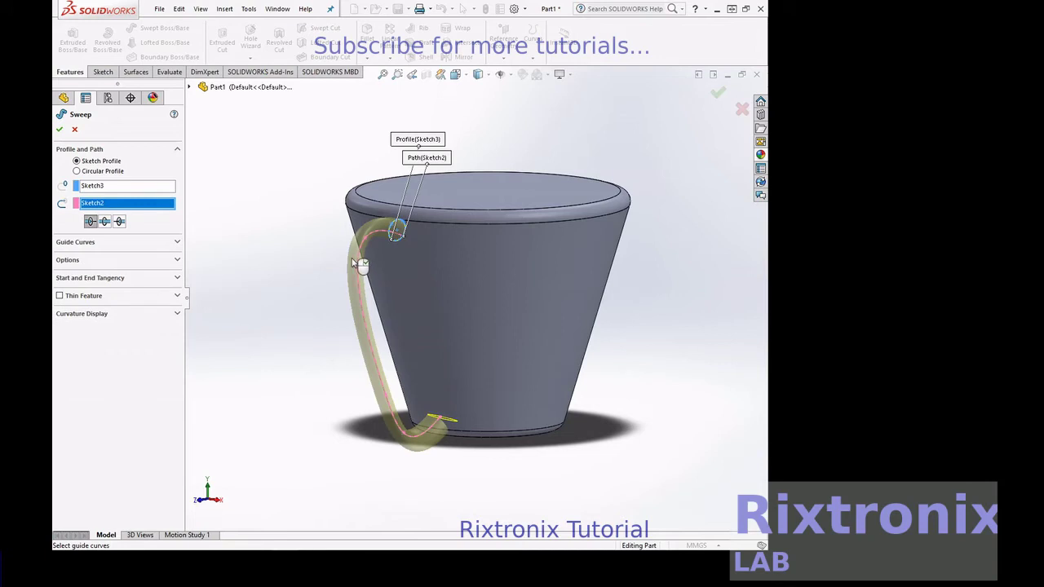
right_click(651, 172)
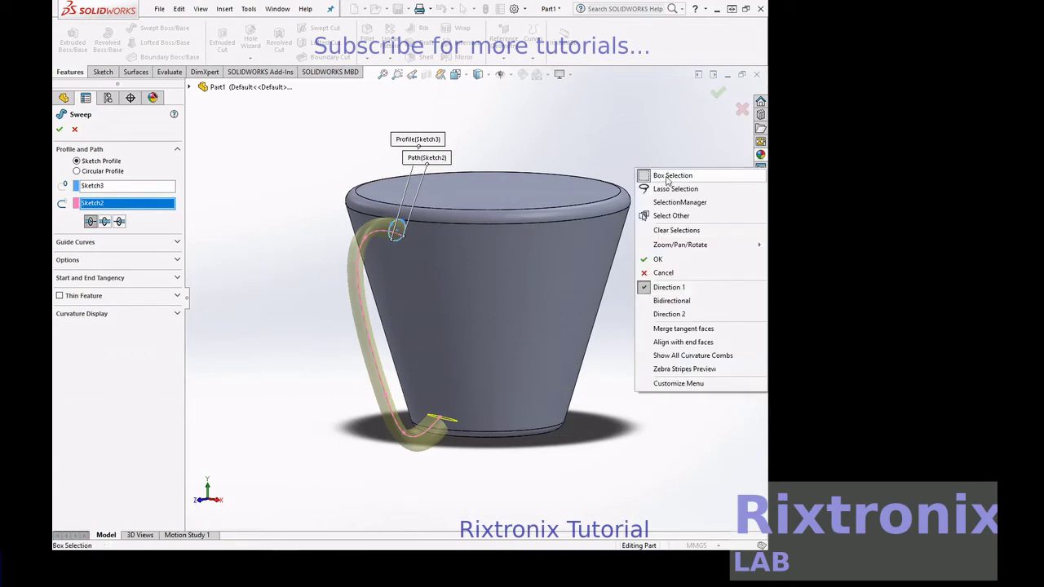
mouse_move(680, 245)
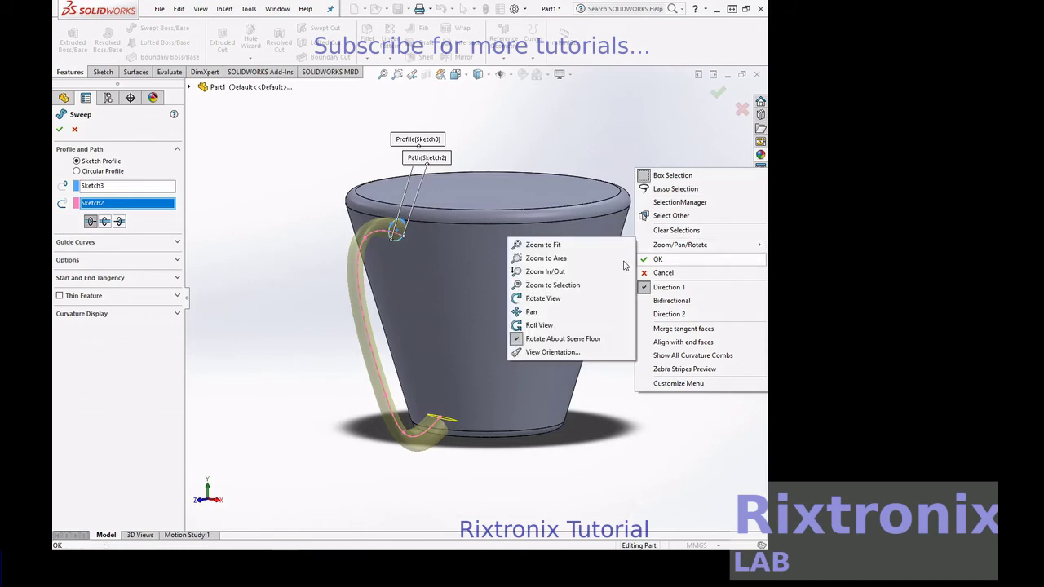
left_click(584, 298)
mouse_move(746, 272)
left_mouse_down()
mouse_move(671, 270)
mouse_move(705, 260)
left_mouse_up()
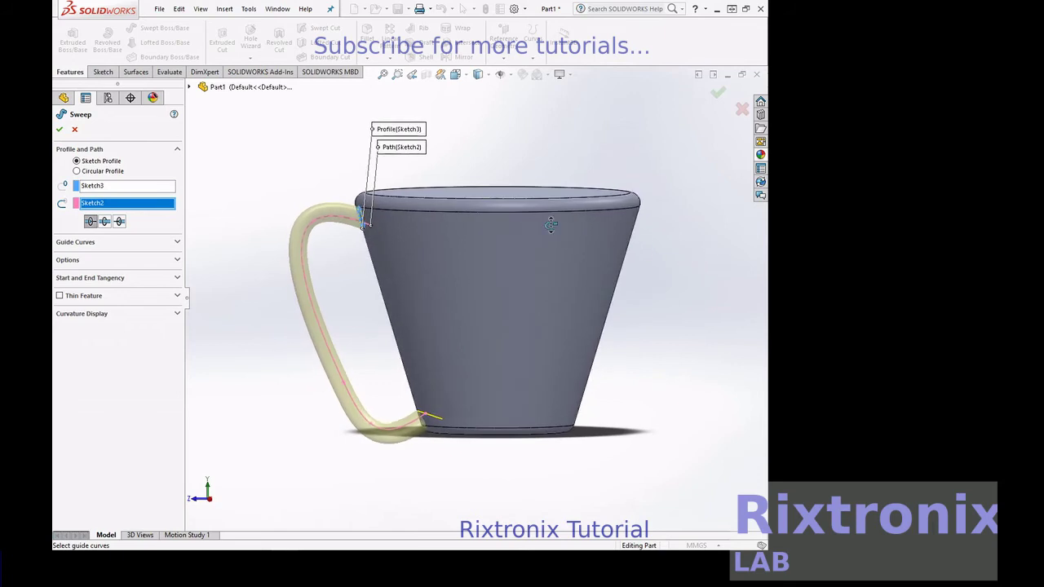
left_click(58, 128)
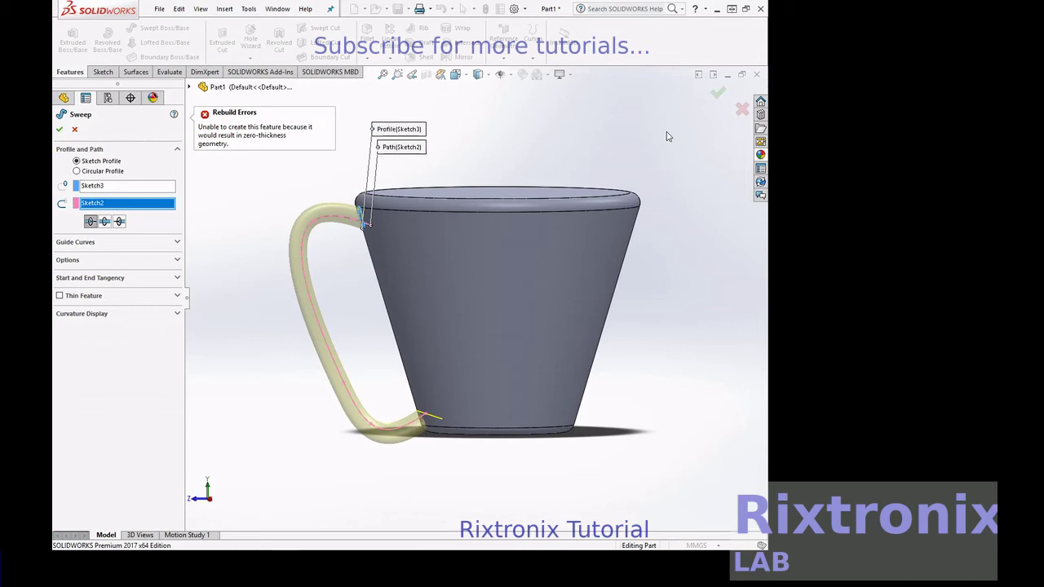
left_click(106, 222)
left_click(60, 129)
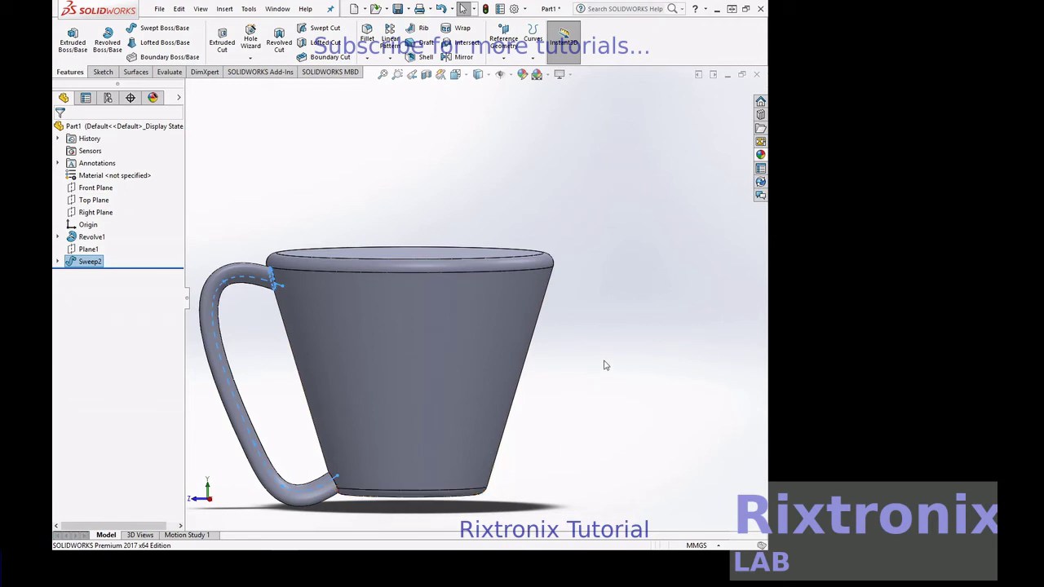
- Fit the cup in view, orbit to look from above, and bring up the Insert menu
key("f")
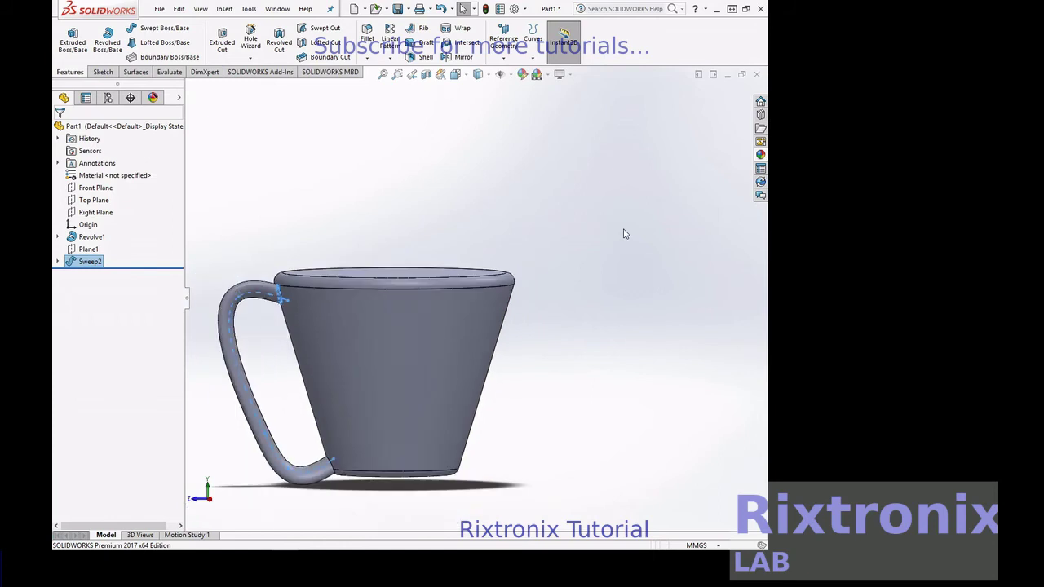
right_click(625, 219)
mouse_move(670, 237)
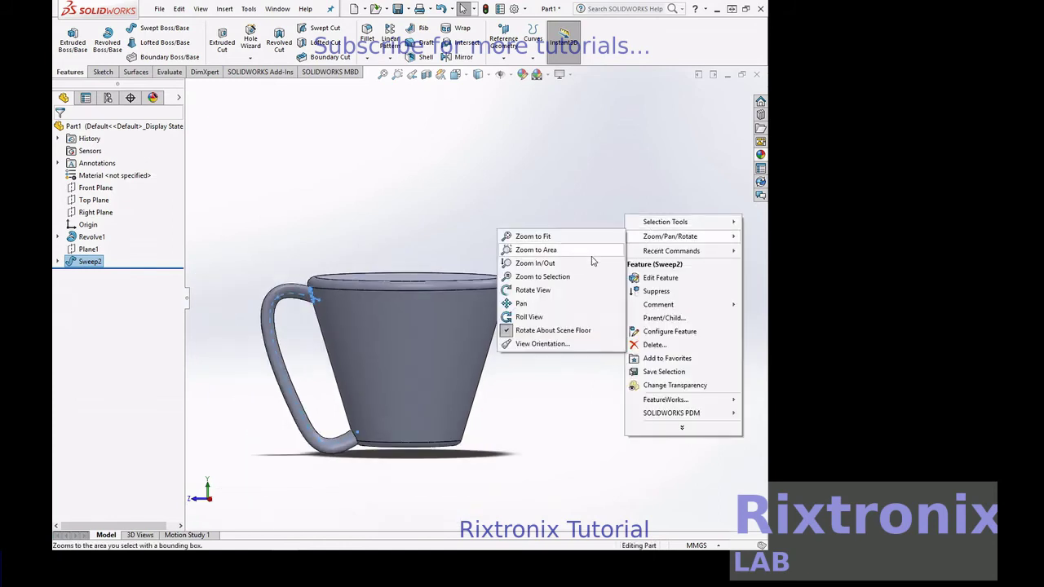
left_click(571, 289)
mouse_move(571, 289)
left_mouse_down()
mouse_move(601, 260)
mouse_move(599, 294)
left_mouse_up()
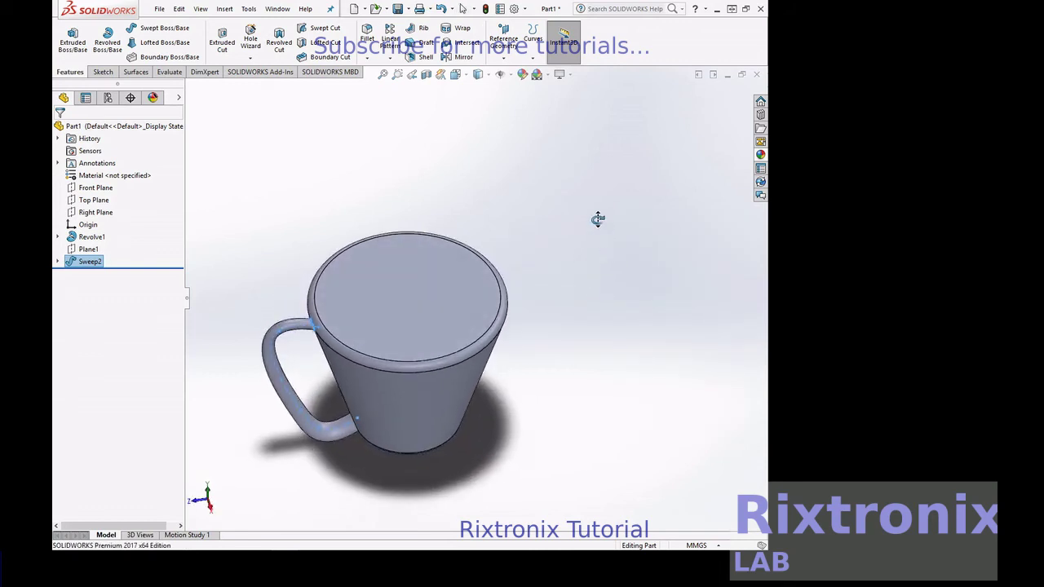
left_click(217, 13)
mouse_move(241, 112)
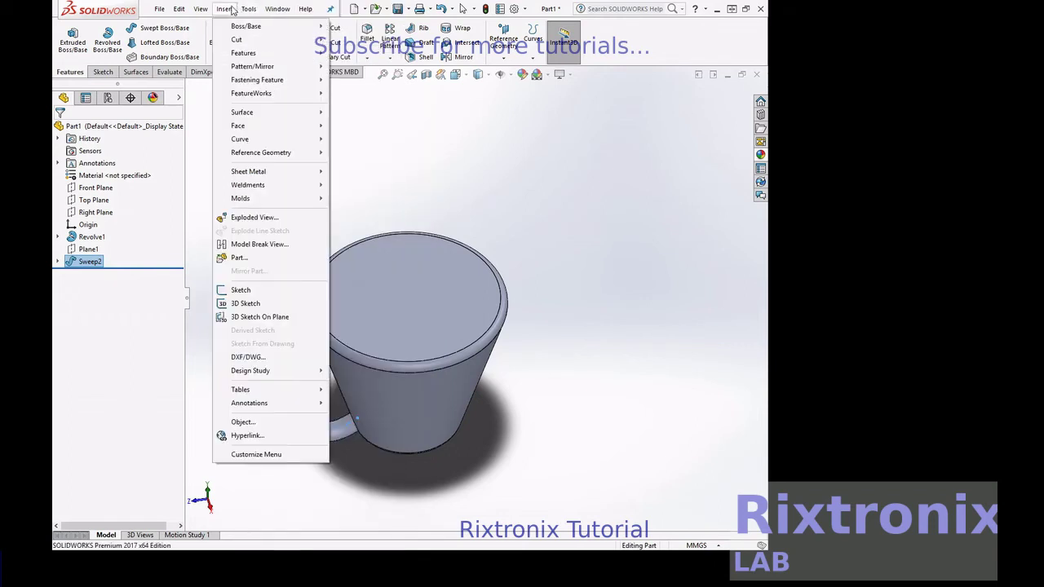
mouse_move(243, 53)
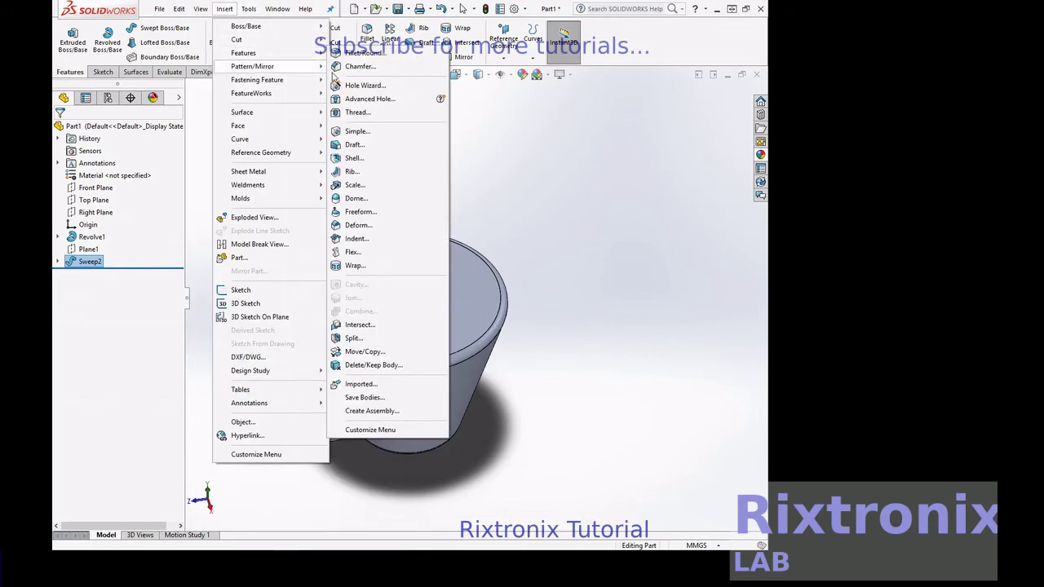
- Start a 5.00 mm shell with the cup's top face selected and preview turned on
left_click(354, 158)
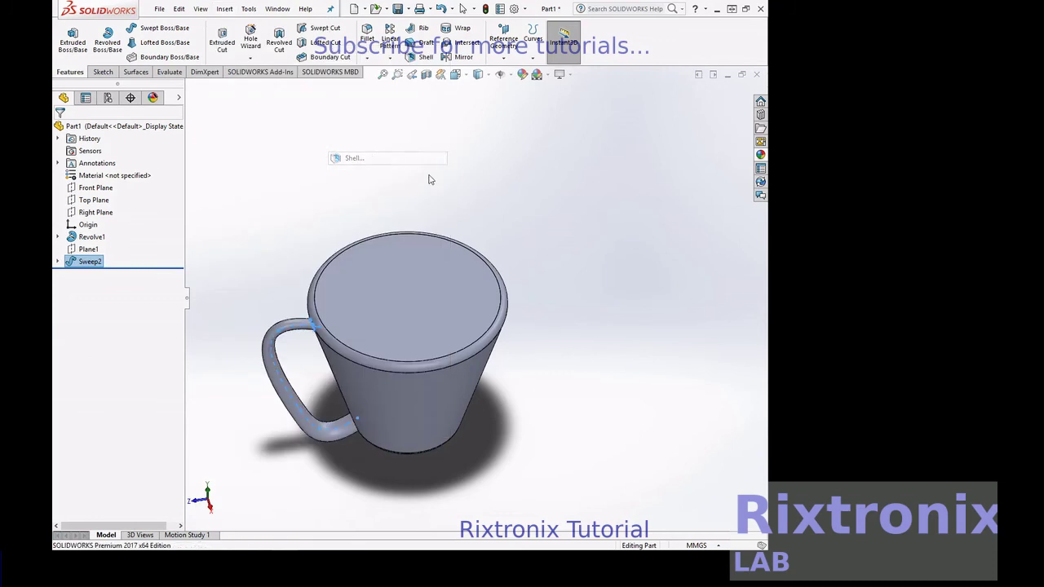
left_click(489, 277)
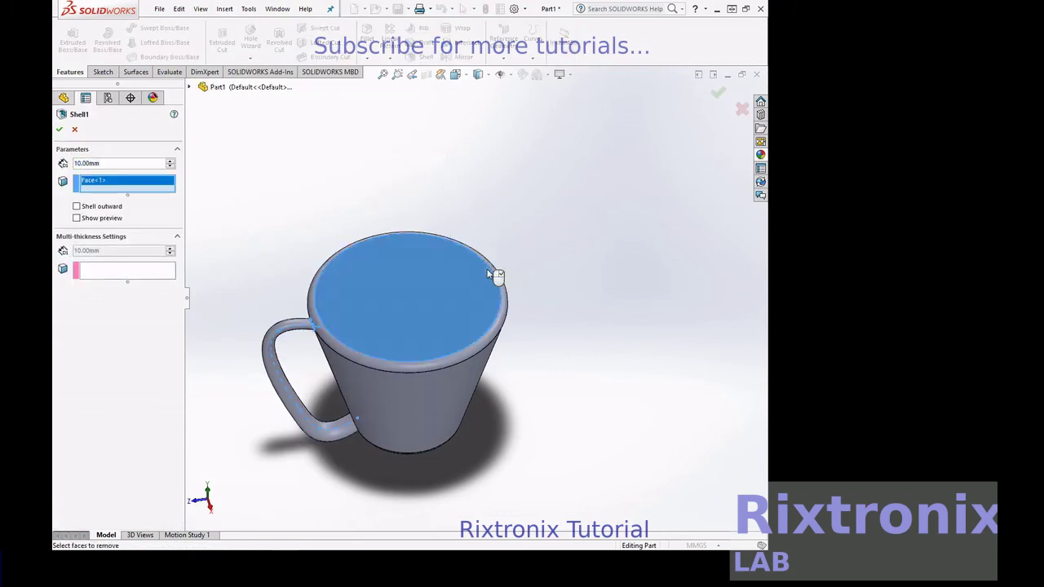
left_click(118, 164)
double_click(118, 164)
type("5")
key("Return")
left_click(78, 219)
- Add the cup's rim face and delete Face<1> from the Faces to Remove list
right_click(595, 229)
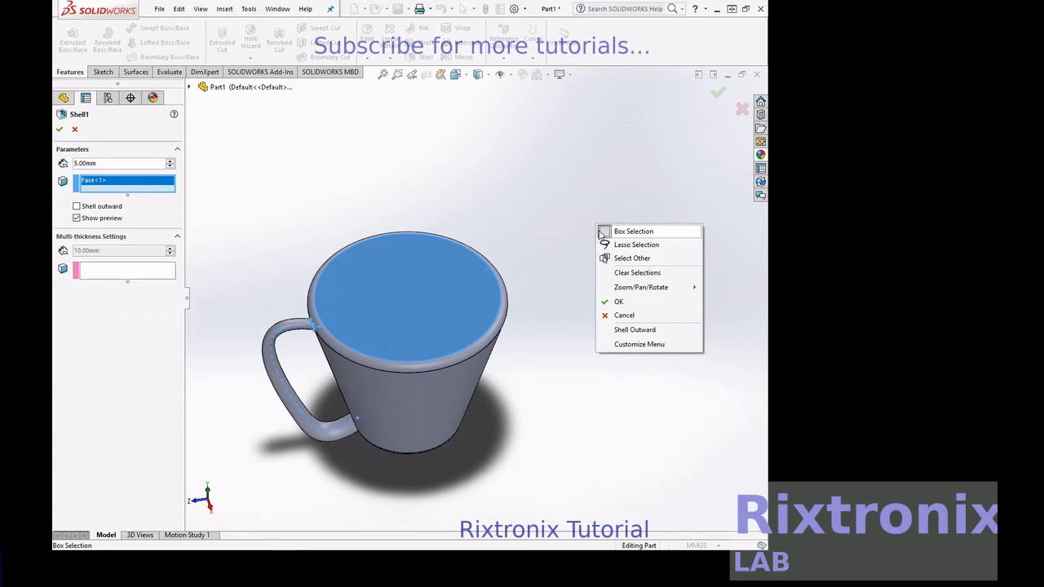
left_click(542, 190)
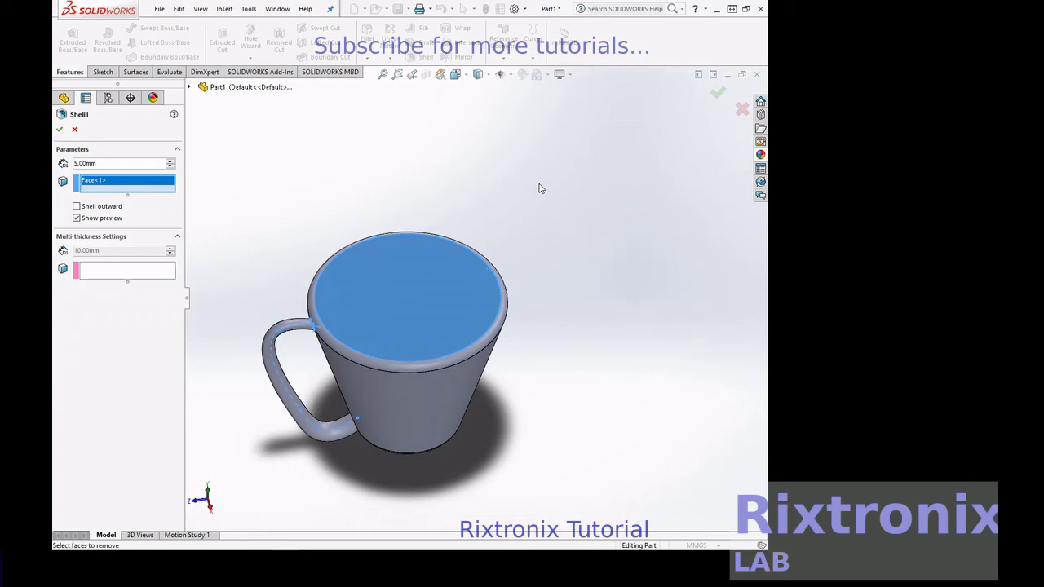
left_click(504, 293)
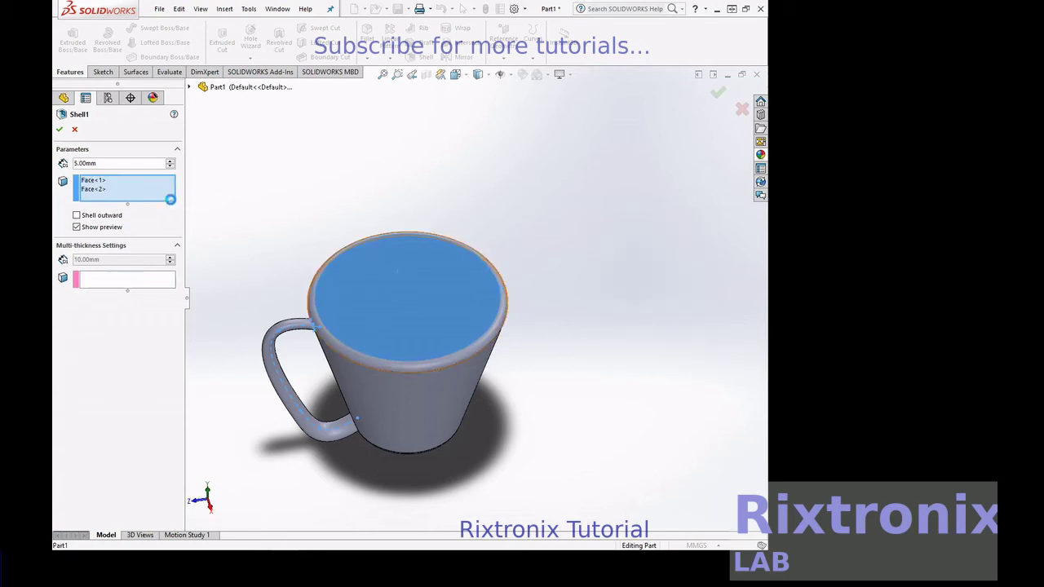
left_click(91, 183)
left_click(91, 180)
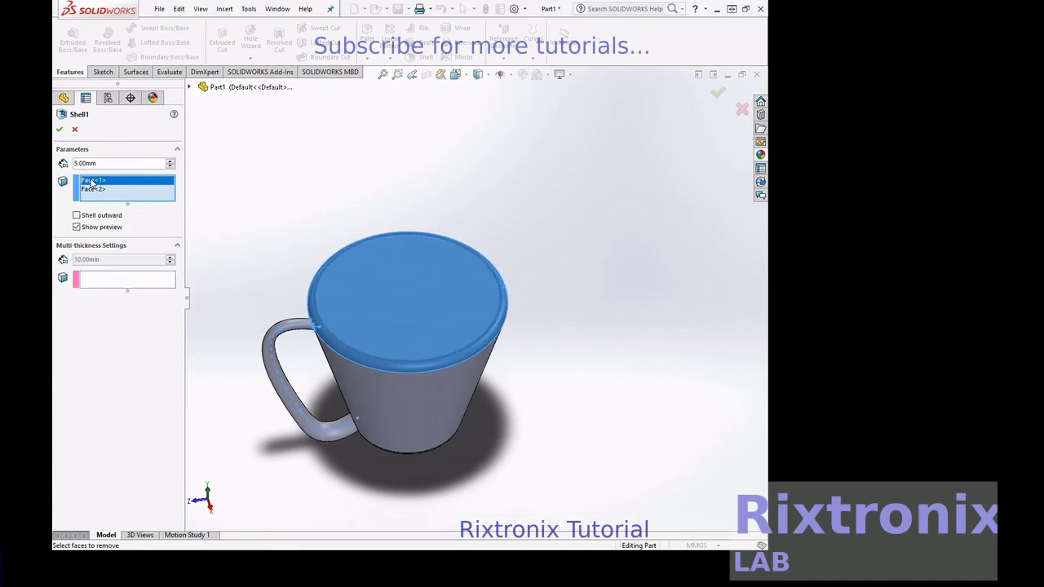
key("Delete")
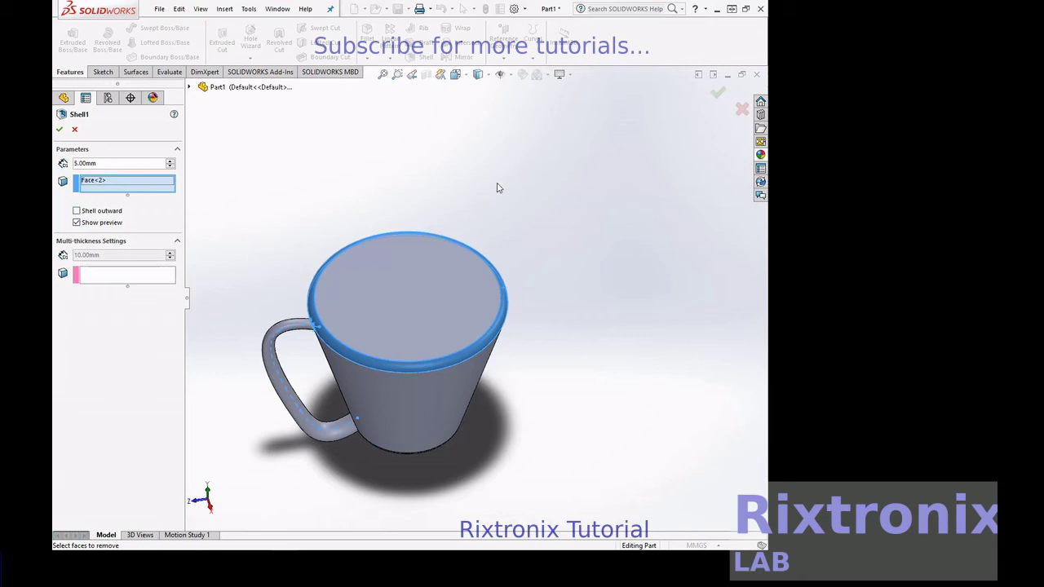
- Apply the shell, accept the thickness warning, then retry it at 2.00 mm thickness
left_click(59, 129)
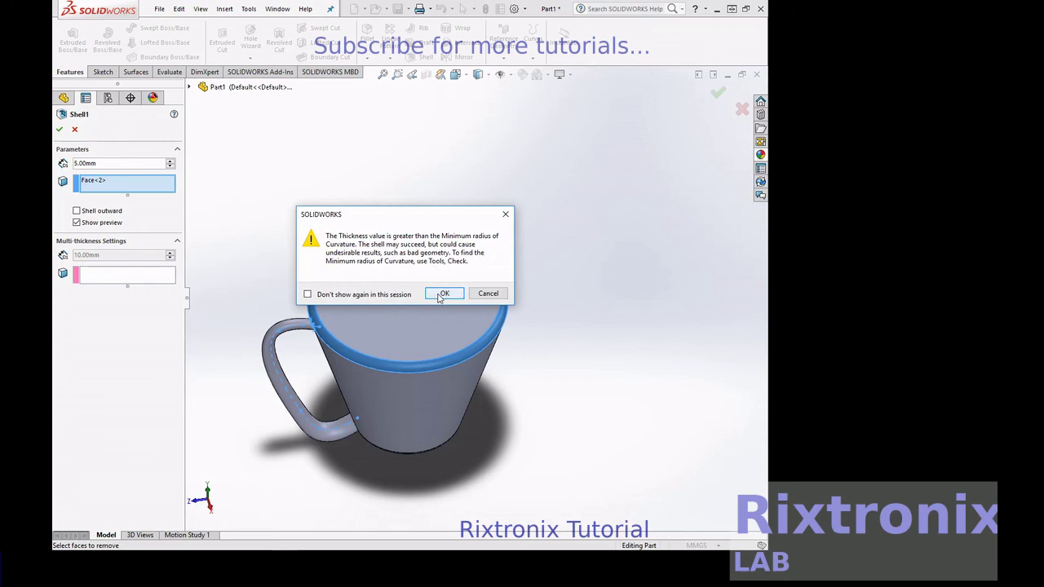
left_click(441, 296)
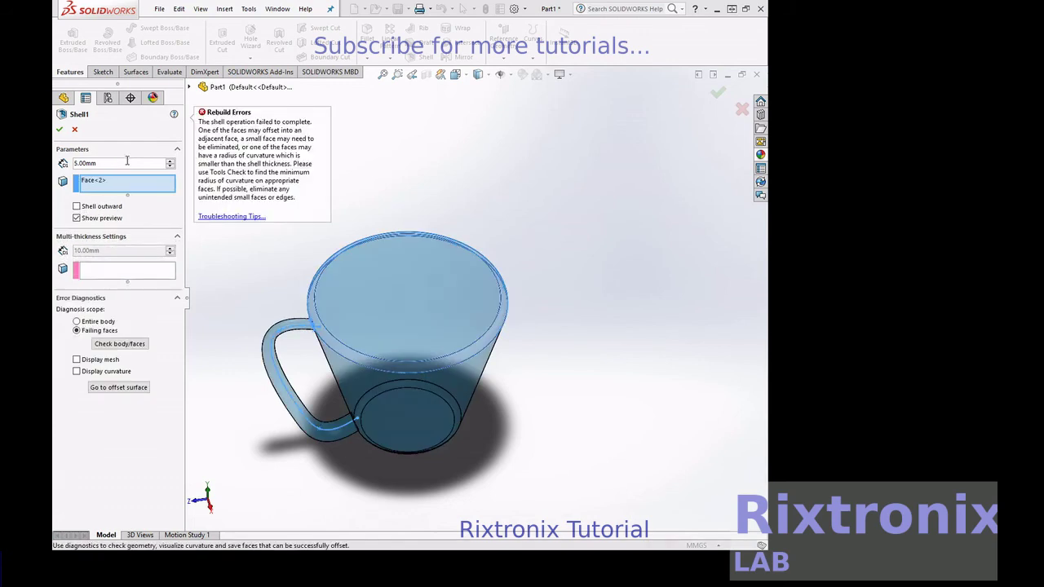
left_click_drag(117, 162, 70, 163)
type("2")
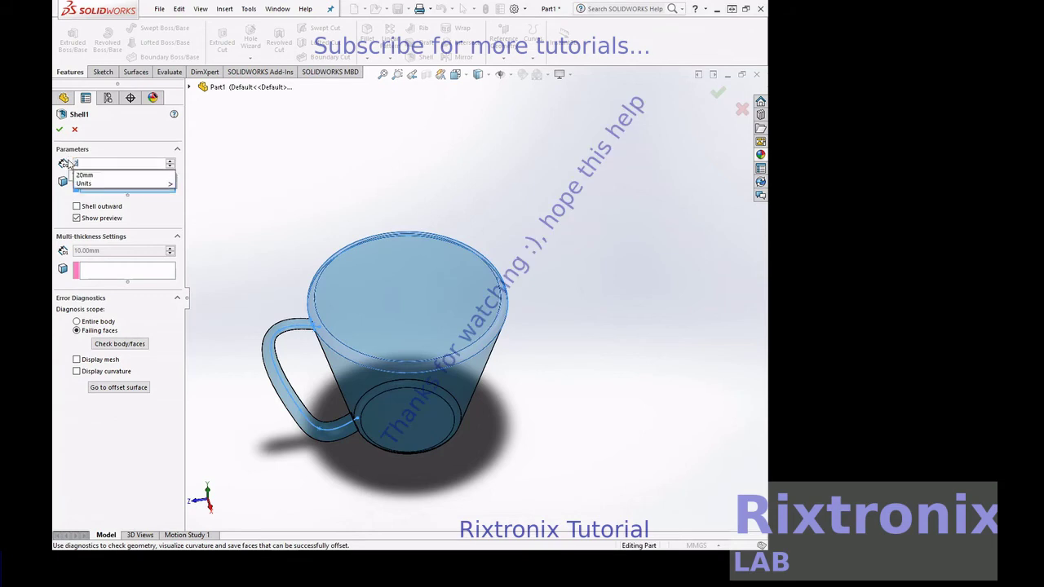
key("Return")
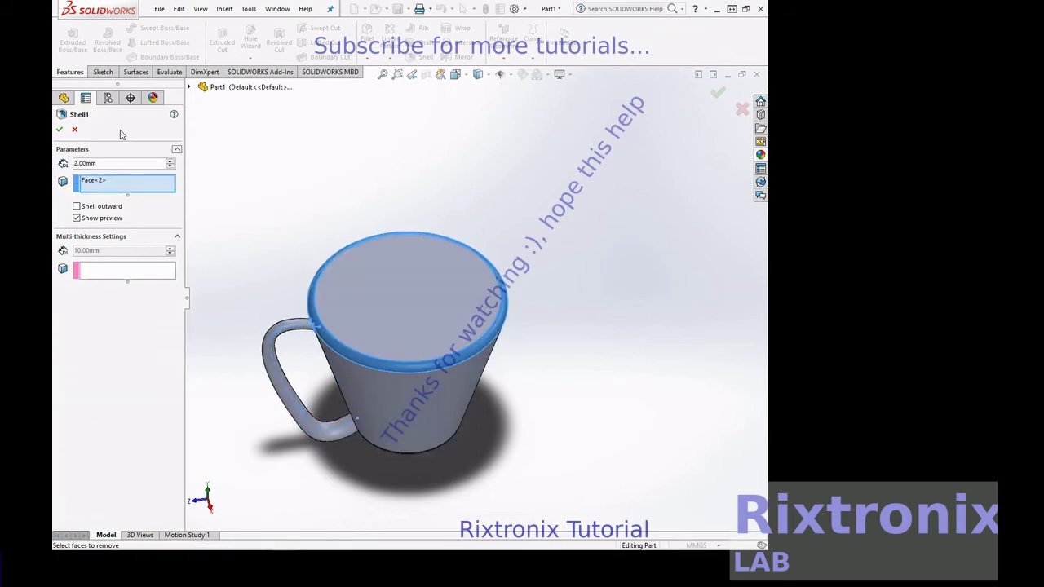
left_click(59, 129)
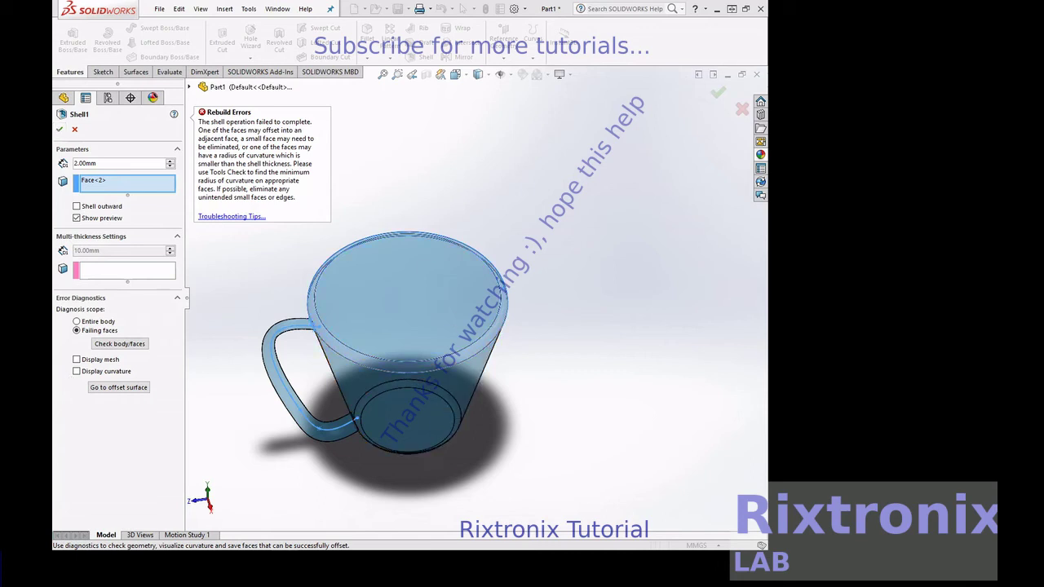
- Orbit the hollow cup to inspect it from the side and top
right_click(510, 209)
mouse_move(556, 228)
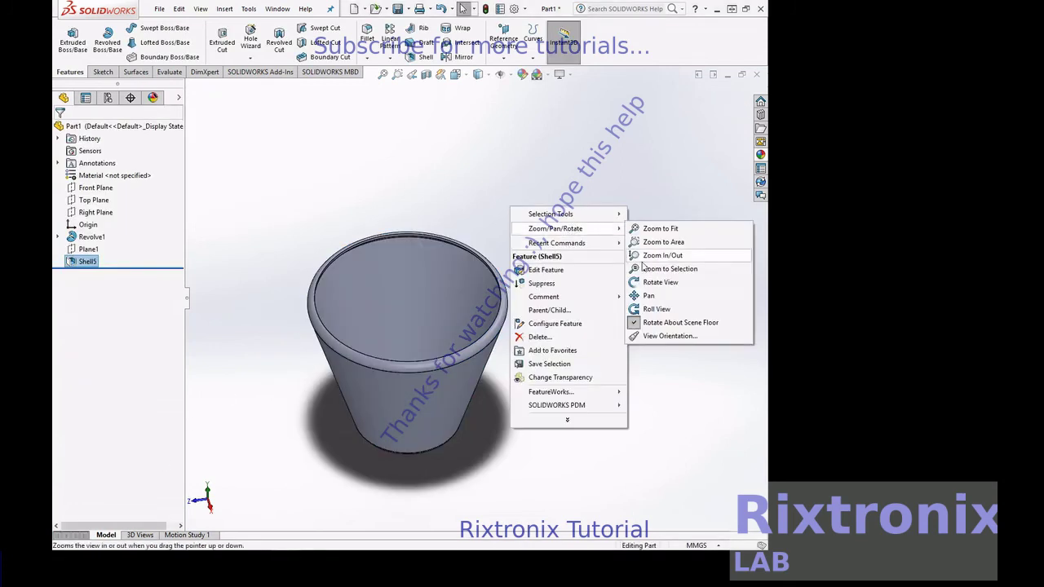
left_click(661, 282)
mouse_move(624, 243)
left_mouse_down()
mouse_move(639, 182)
mouse_move(611, 321)
mouse_move(614, 265)
mouse_move(646, 215)
mouse_move(636, 228)
mouse_move(636, 217)
left_mouse_up()
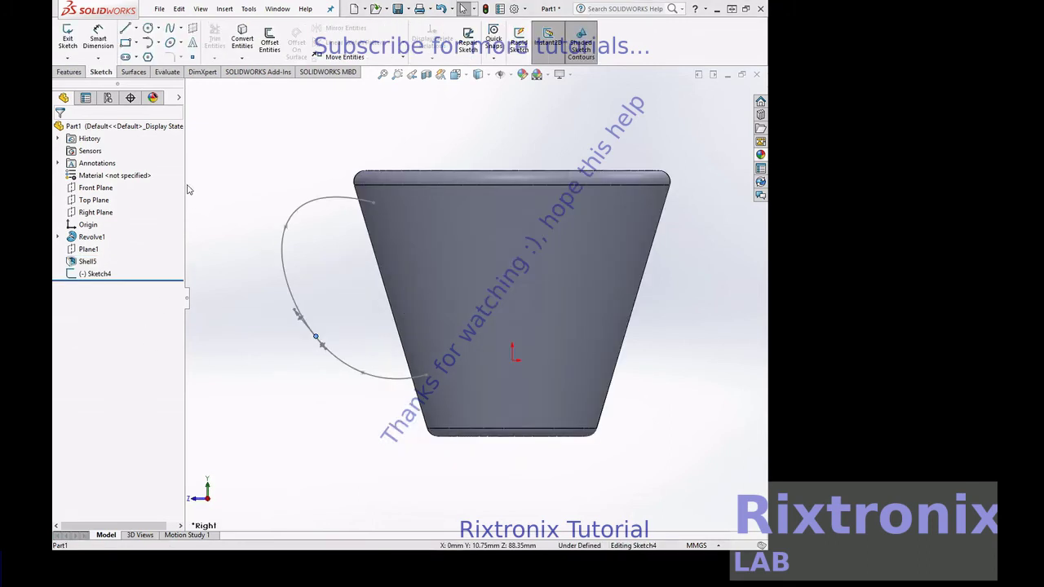
- View Plane1 square-on, then orbit the cup to an angled view
left_click(87, 249)
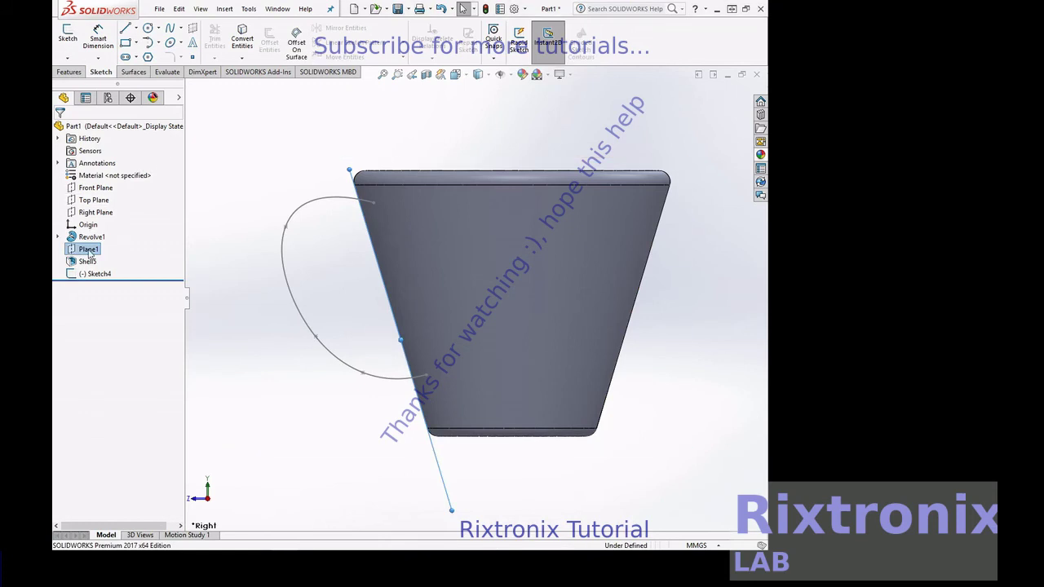
right_click(88, 255)
left_click(153, 216)
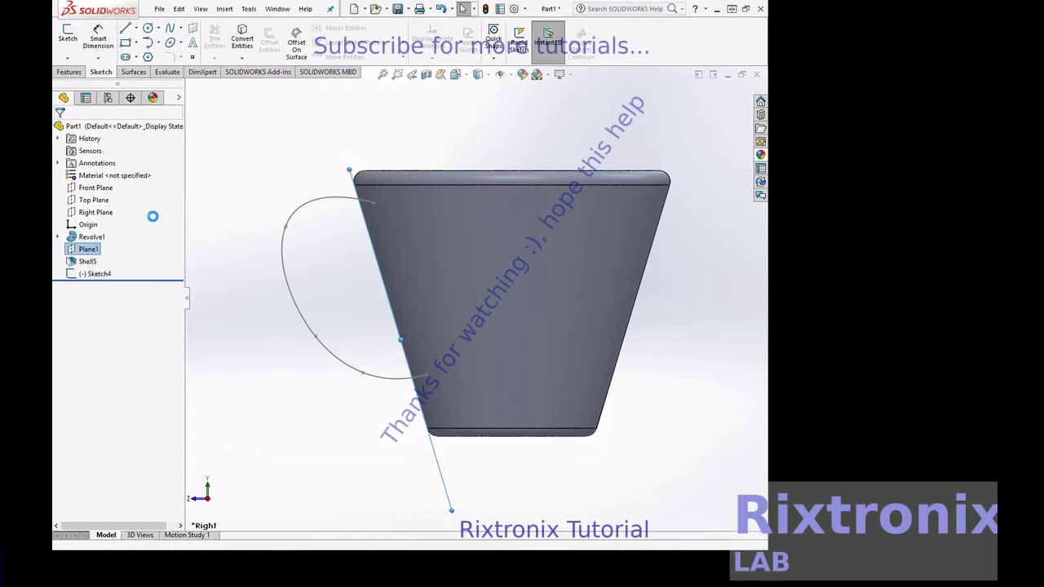
left_click(91, 250)
left_click(152, 232)
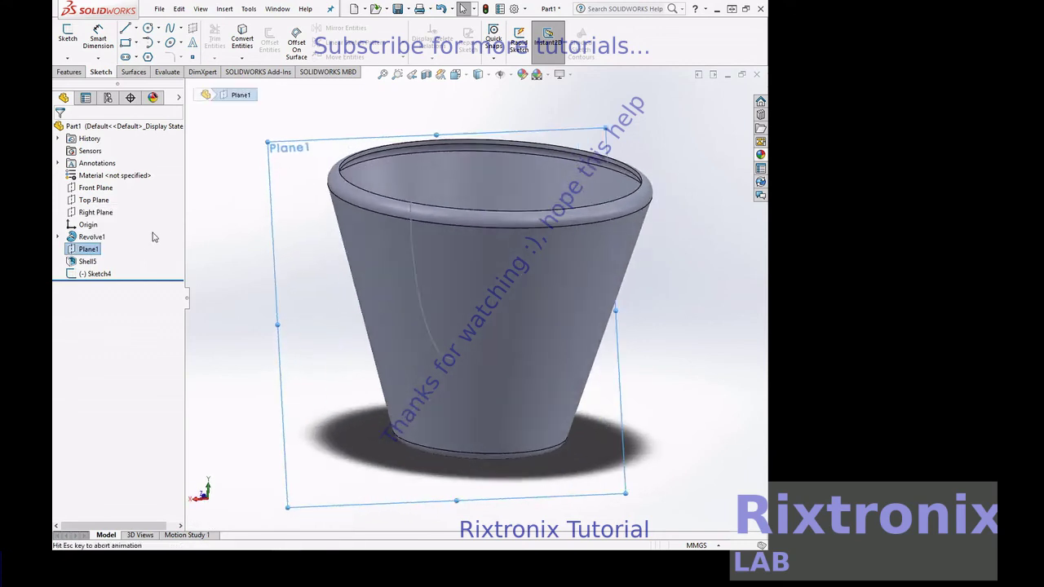
right_click(714, 173)
mouse_move(720, 192)
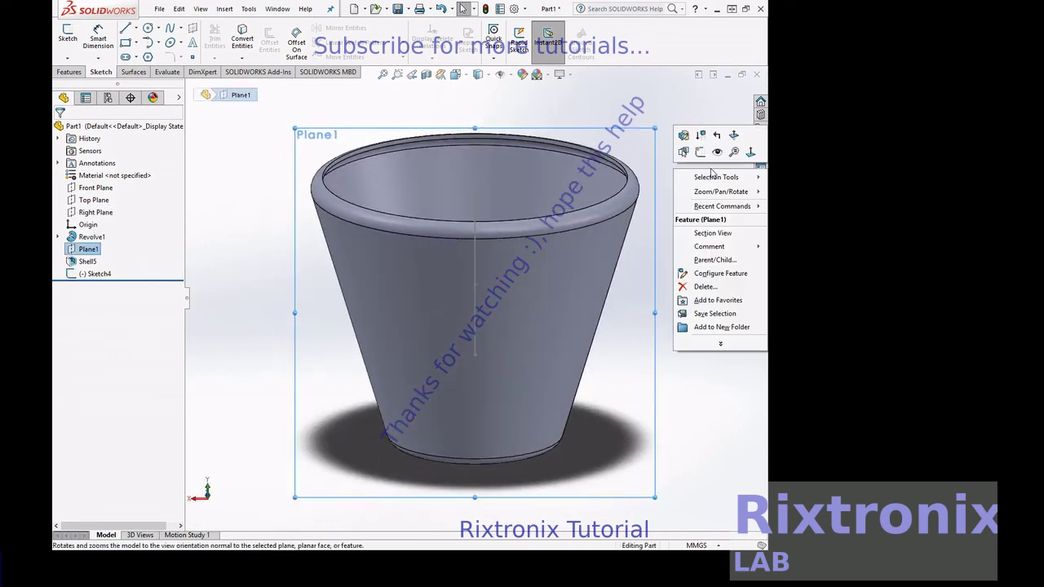
left_click(599, 232)
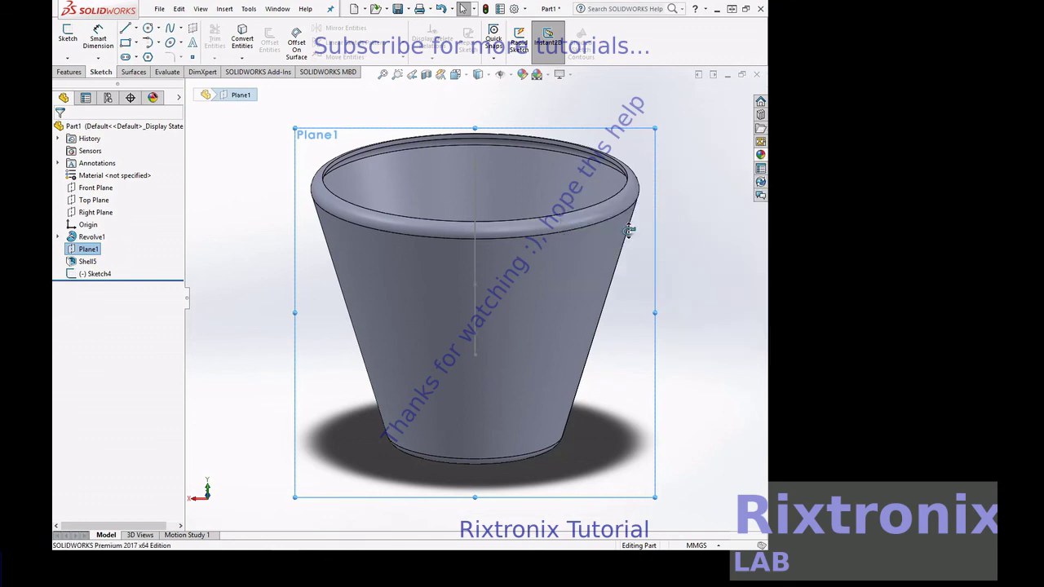
mouse_move(678, 217)
left_mouse_down()
mouse_move(599, 228)
mouse_move(468, 193)
mouse_move(498, 194)
left_mouse_up()
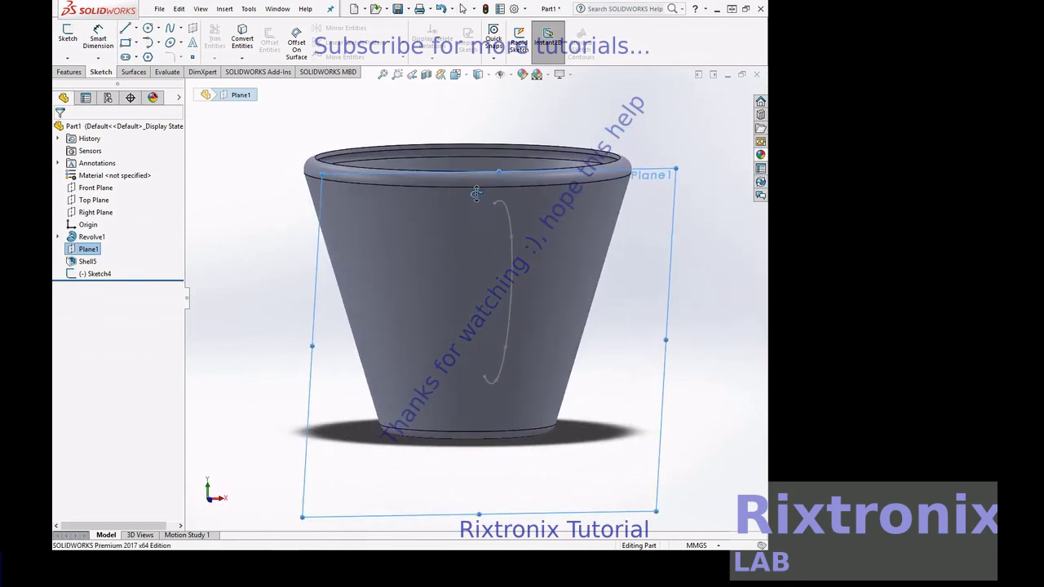
- Draw a small ellipse on Plane1 centred at the top end of the handle path
left_click(170, 42)
left_click(482, 199)
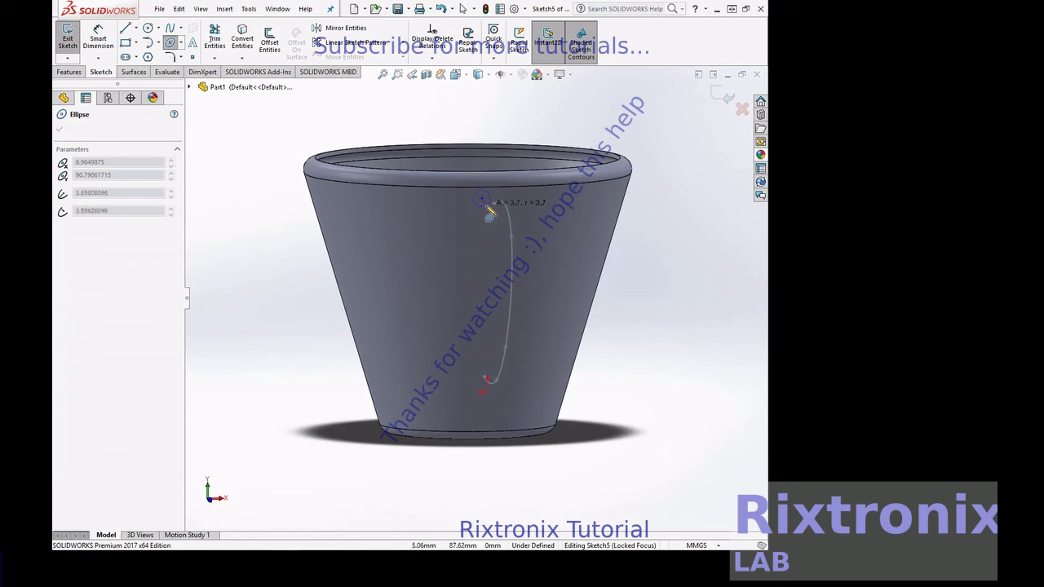
left_click(488, 211)
left_click(507, 219)
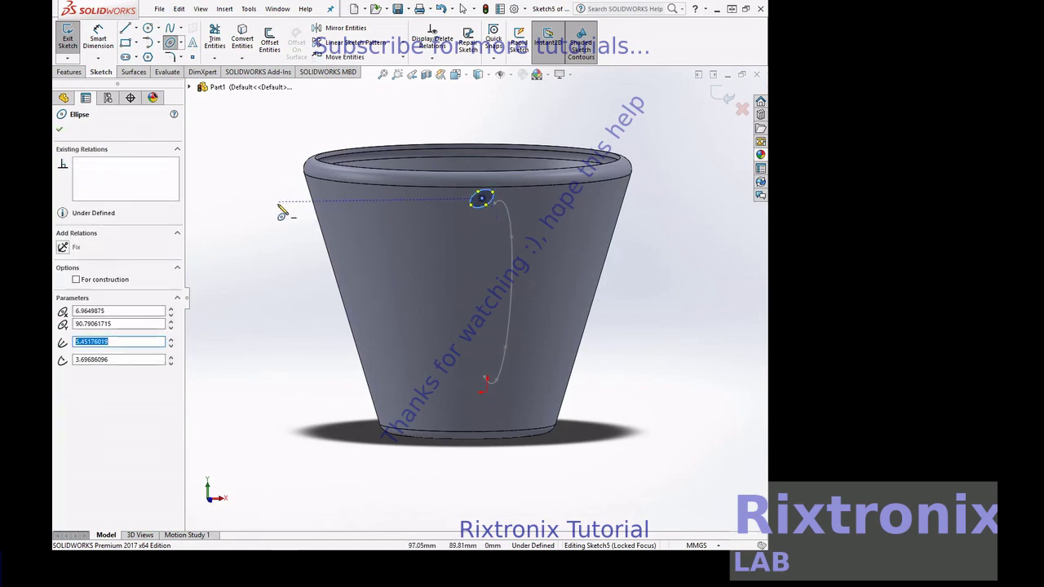
key("Escape")
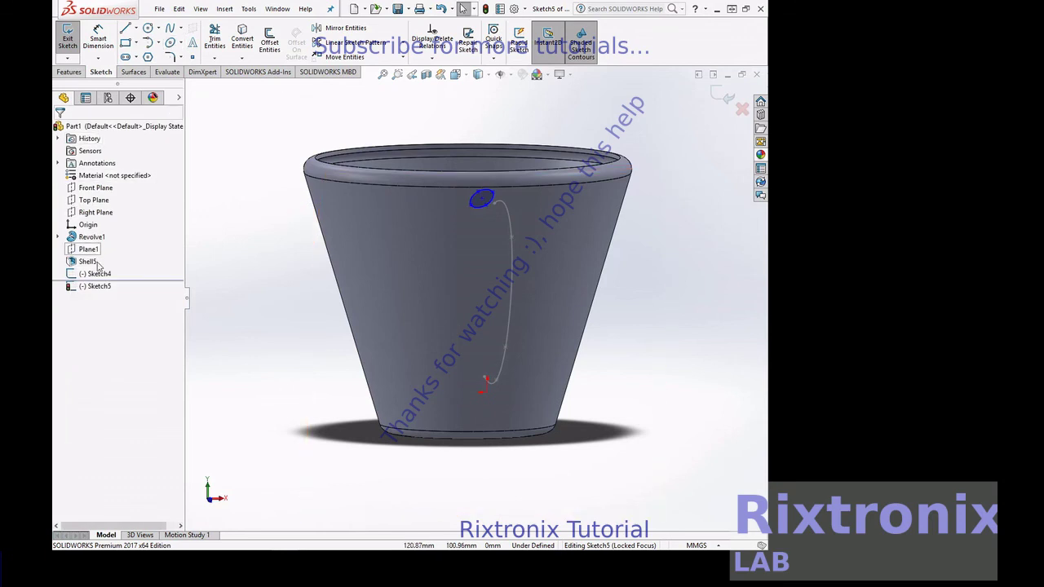
- Exit the sketch and select Sketch5 as the sweep profile
left_click(101, 287)
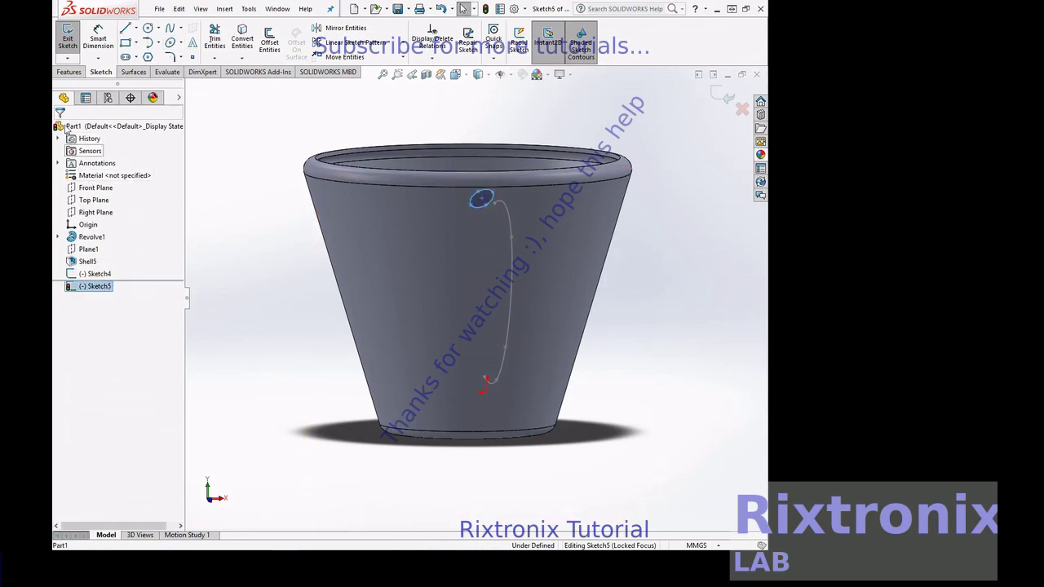
left_click(68, 49)
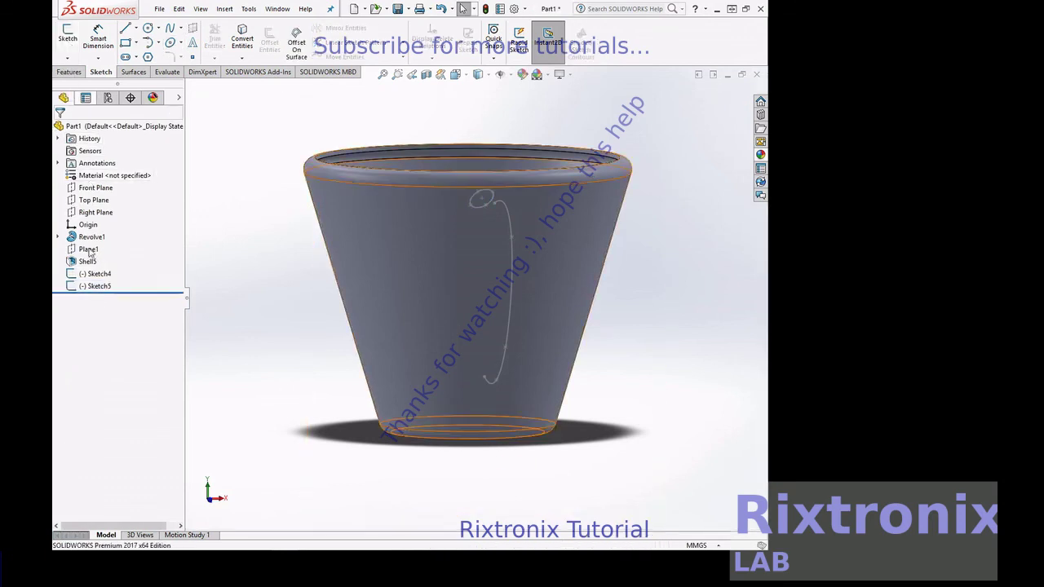
left_click(99, 286)
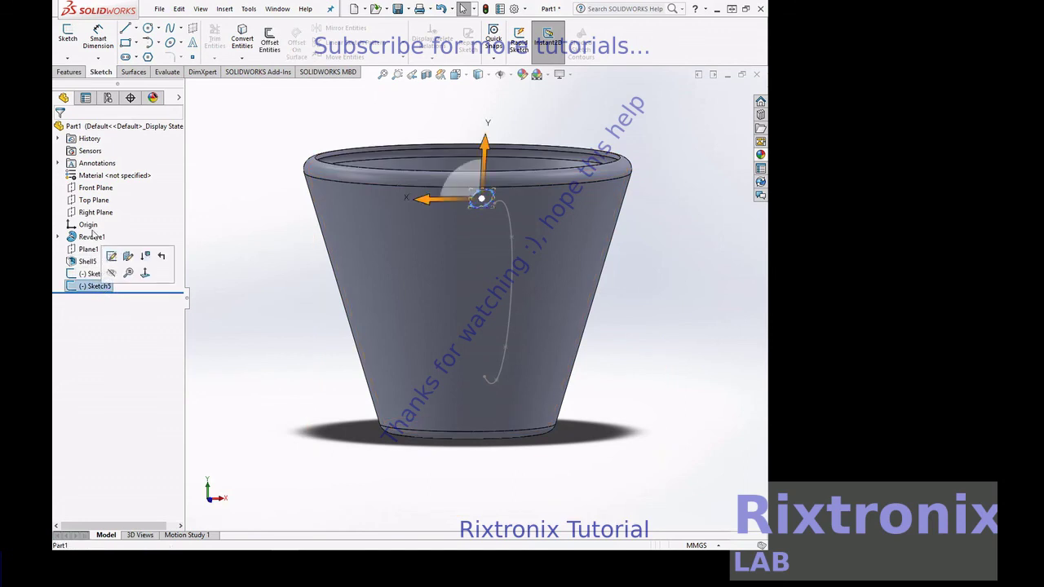
left_click(69, 72)
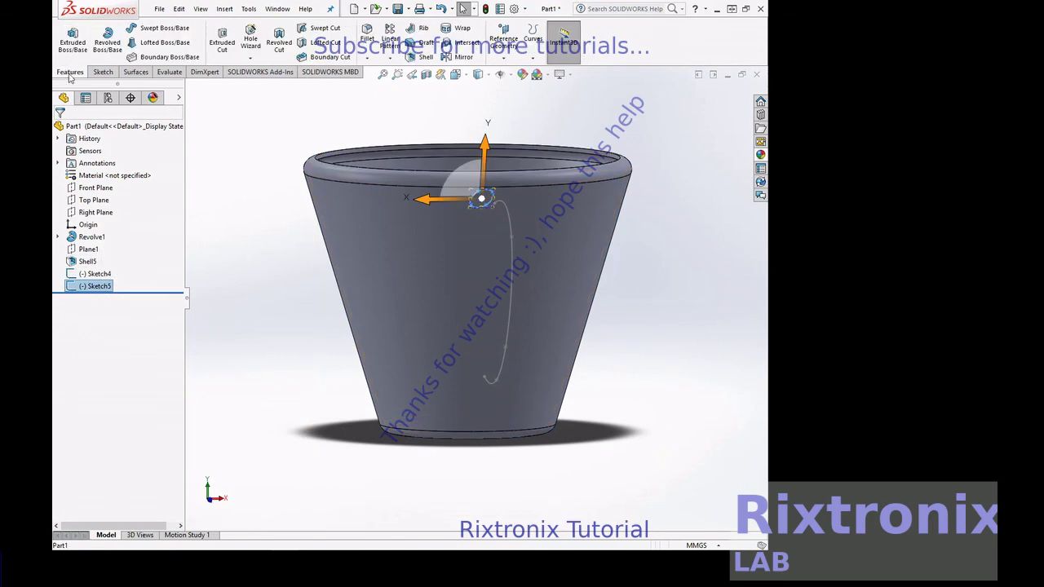
- Sweep the Sketch5 ellipse along the Sketch4 path in Direction 2 to form the handle
left_click(145, 31)
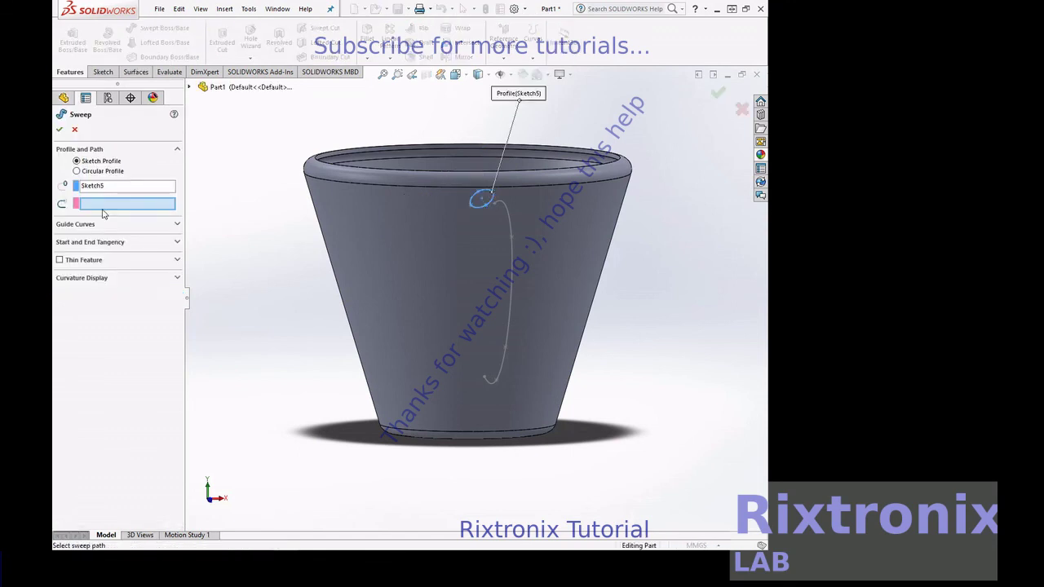
left_click(511, 232)
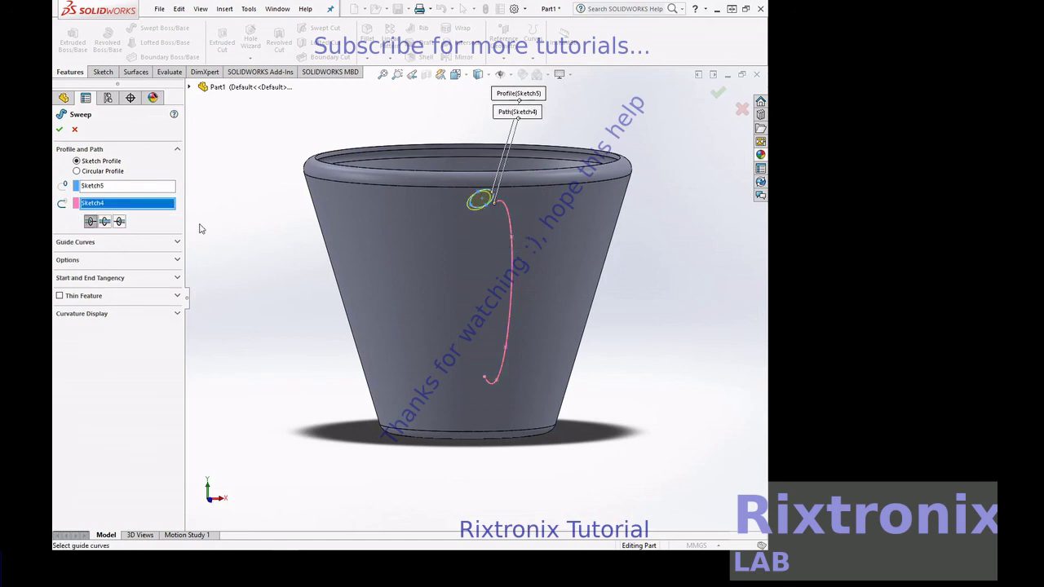
left_click(105, 221)
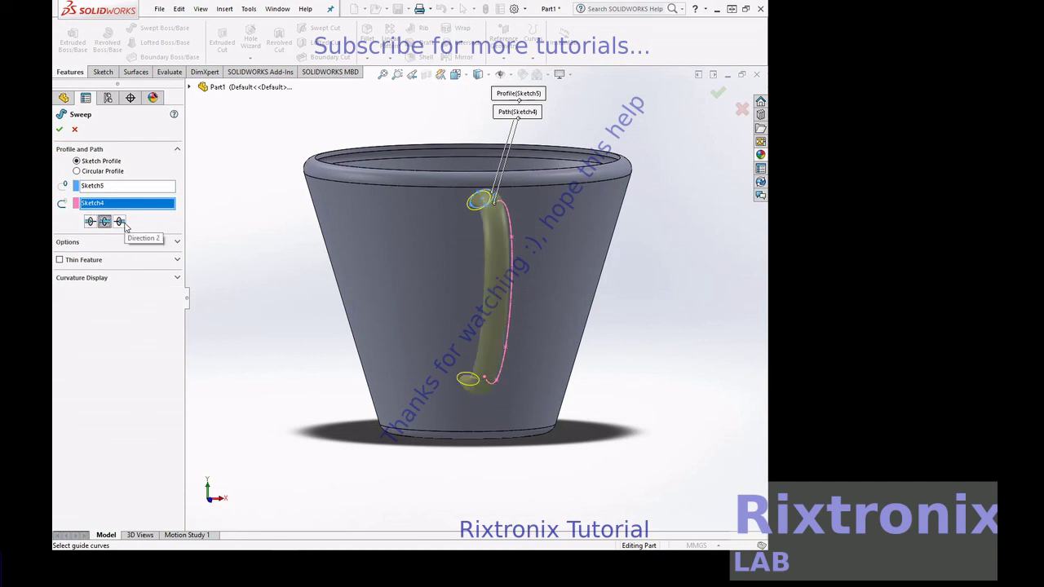
left_click(125, 227)
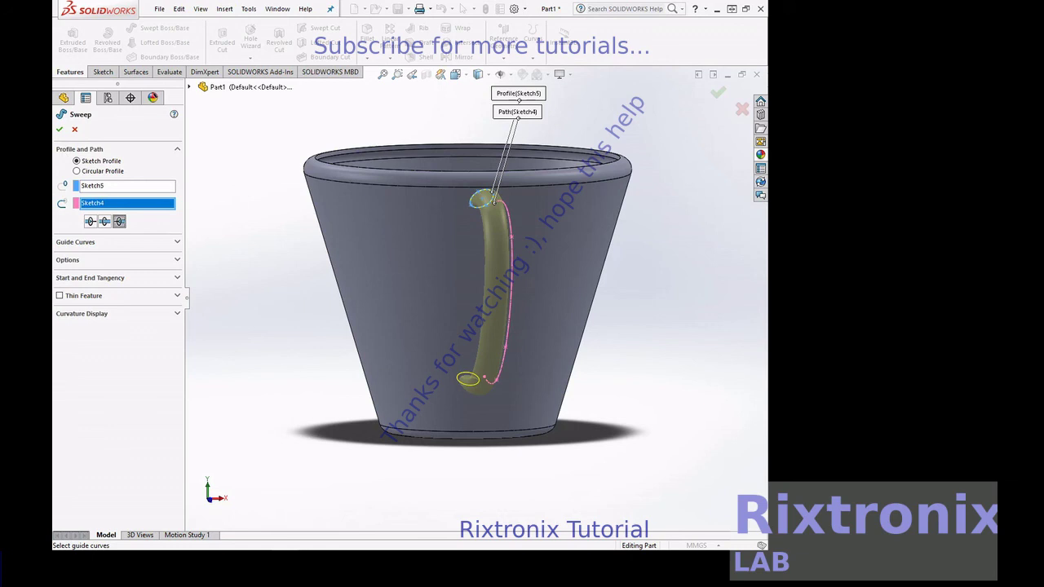
left_click(59, 128)
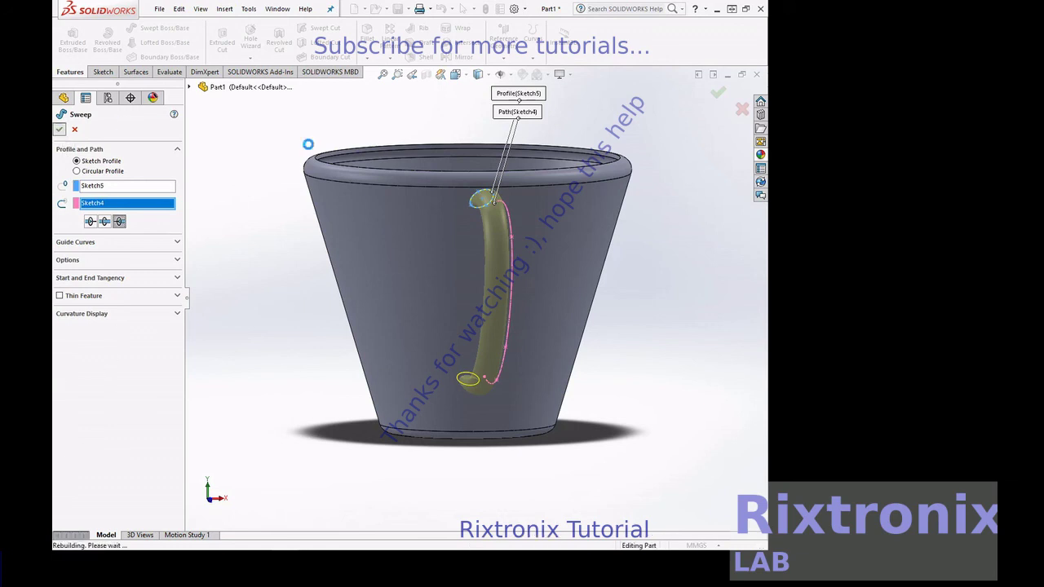
right_click(650, 190)
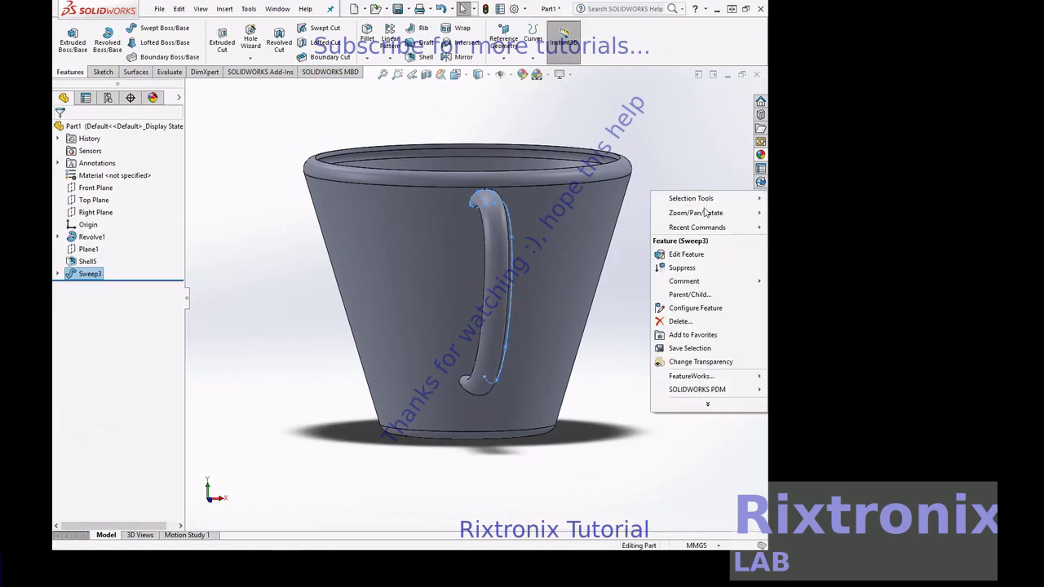
mouse_move(696, 213)
left_click(571, 269)
mouse_move(718, 204)
left_mouse_down()
mouse_move(615, 225)
mouse_move(606, 268)
mouse_move(642, 229)
left_mouse_up()
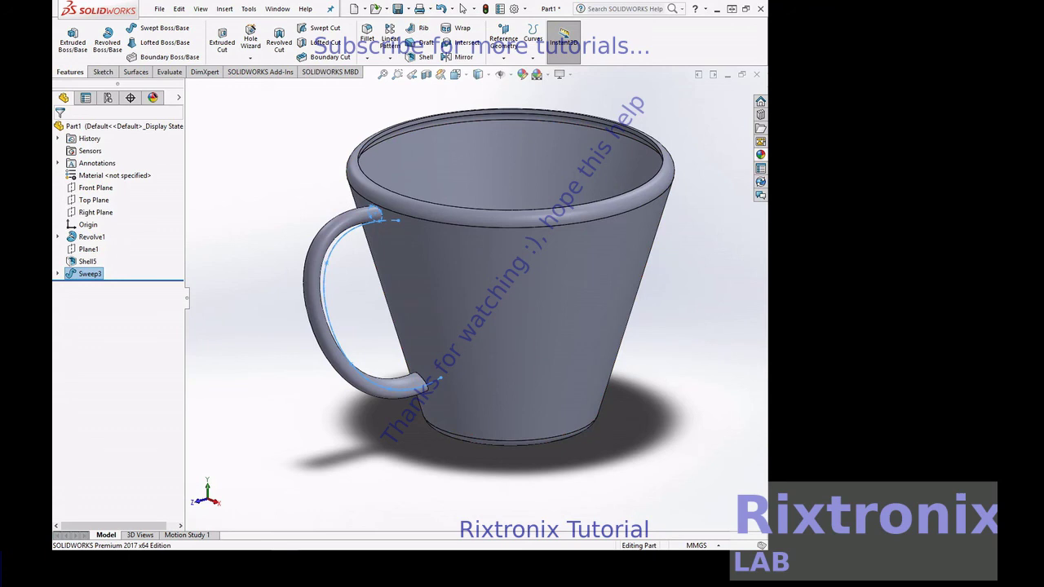
- Apply Plastic > Clear Plastic to the whole cup body, handle included
left_click(761, 157)
mouse_move(632, 105)
left_click(601, 119)
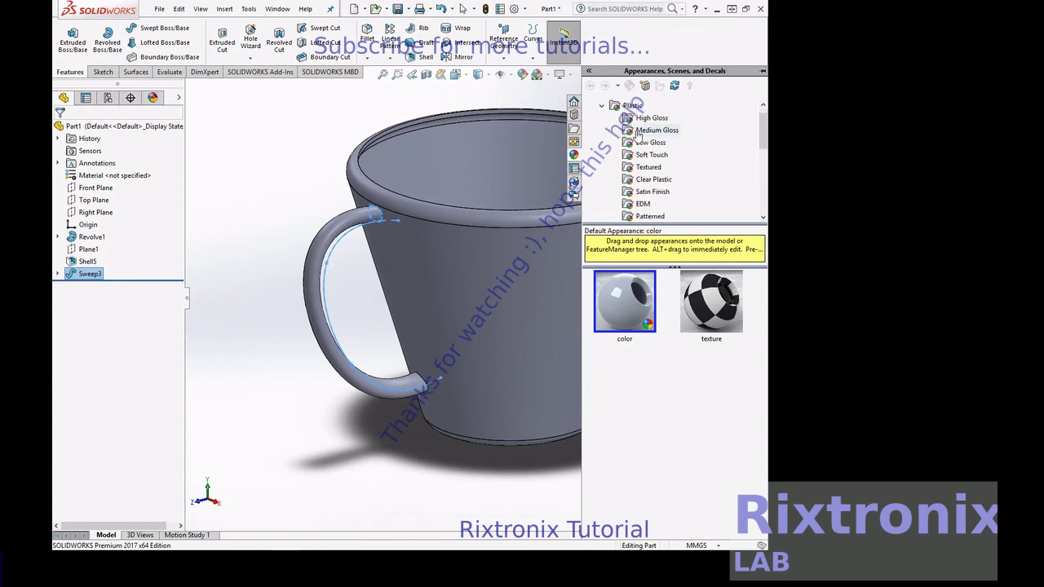
left_click(655, 180)
left_click_drag(702, 312, 460, 345)
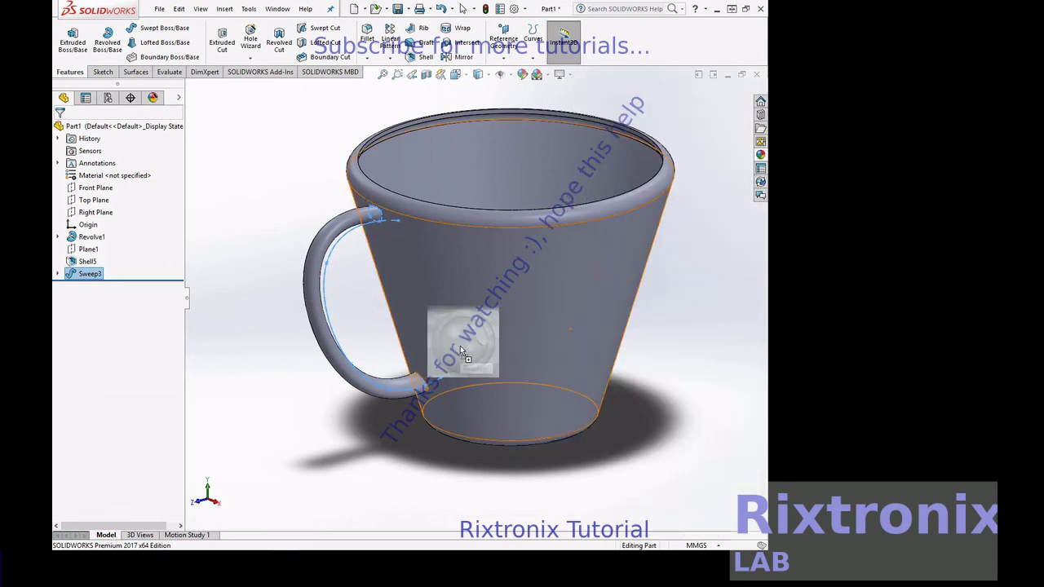
left_click_drag(460, 346, 460, 346)
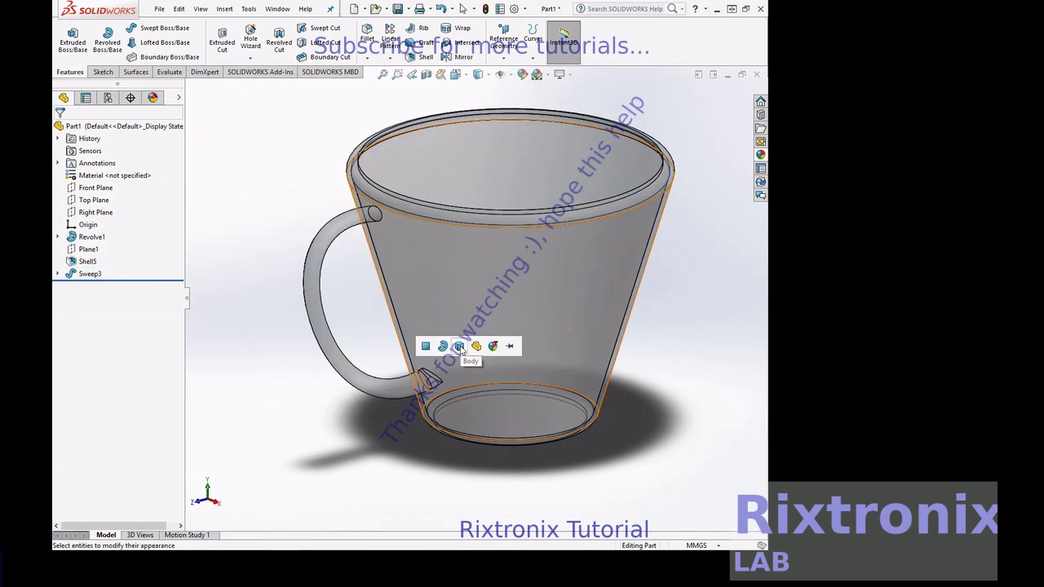
left_click(460, 347)
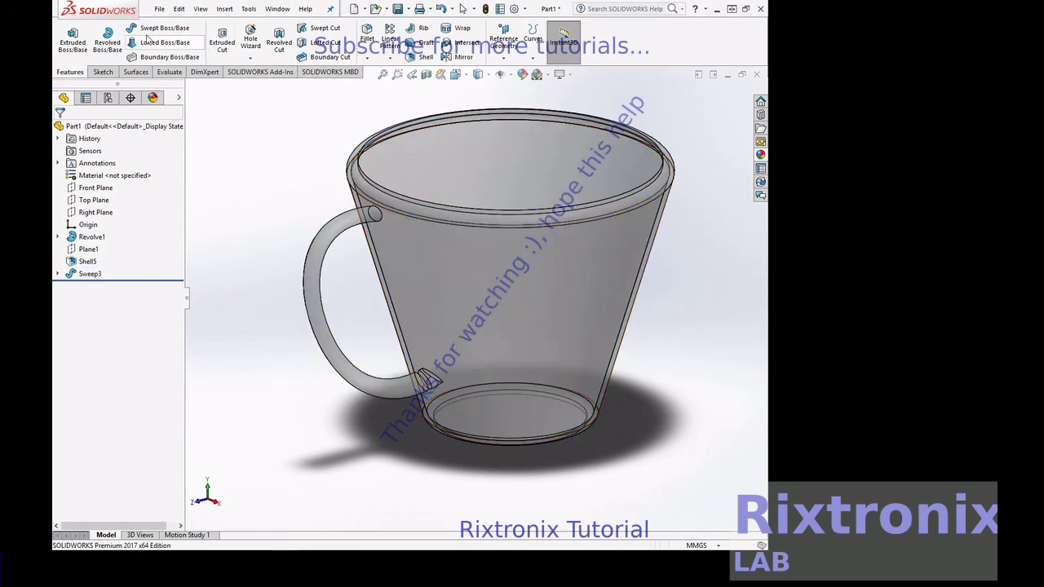
left_click(159, 9)
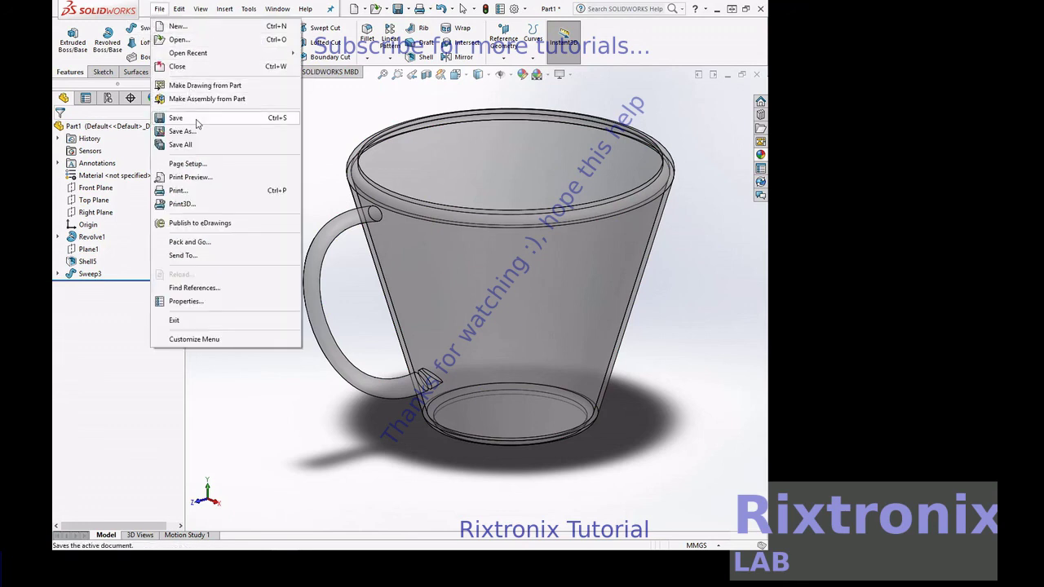
- Save the part under the file name Coffee Cup V1
left_click(196, 121)
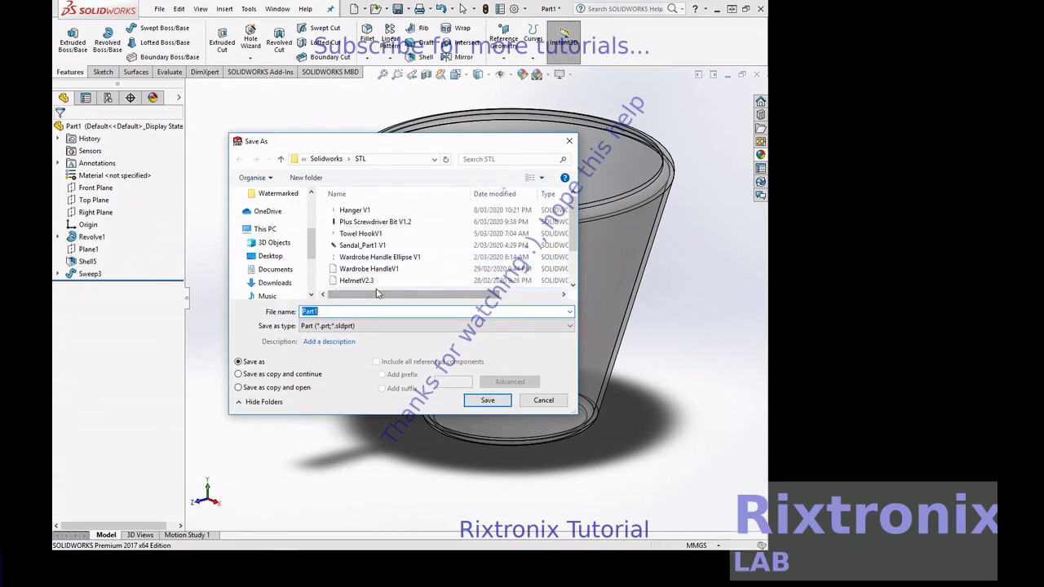
type("Coffe")
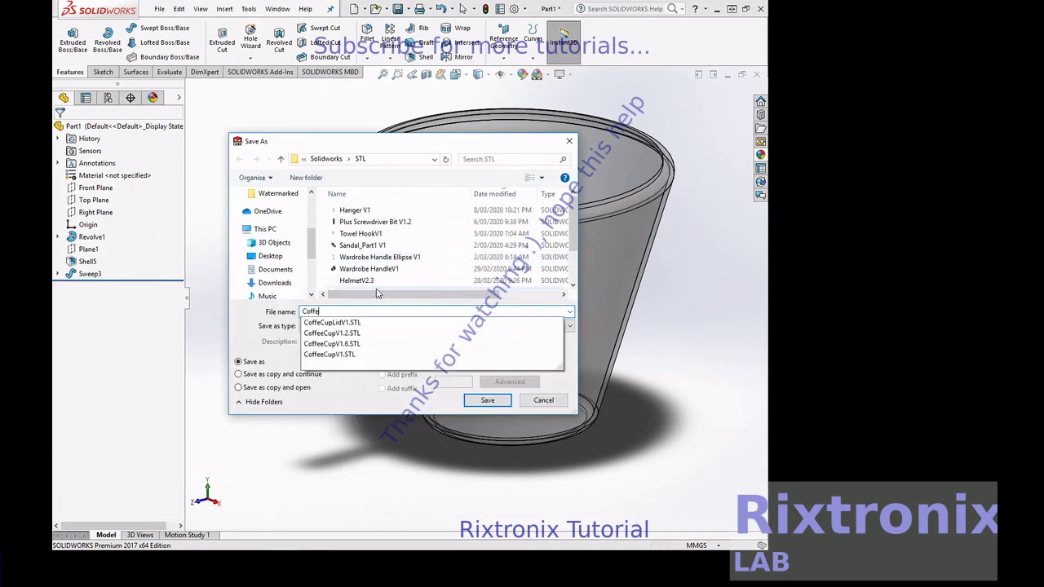
type("e Cup V1")
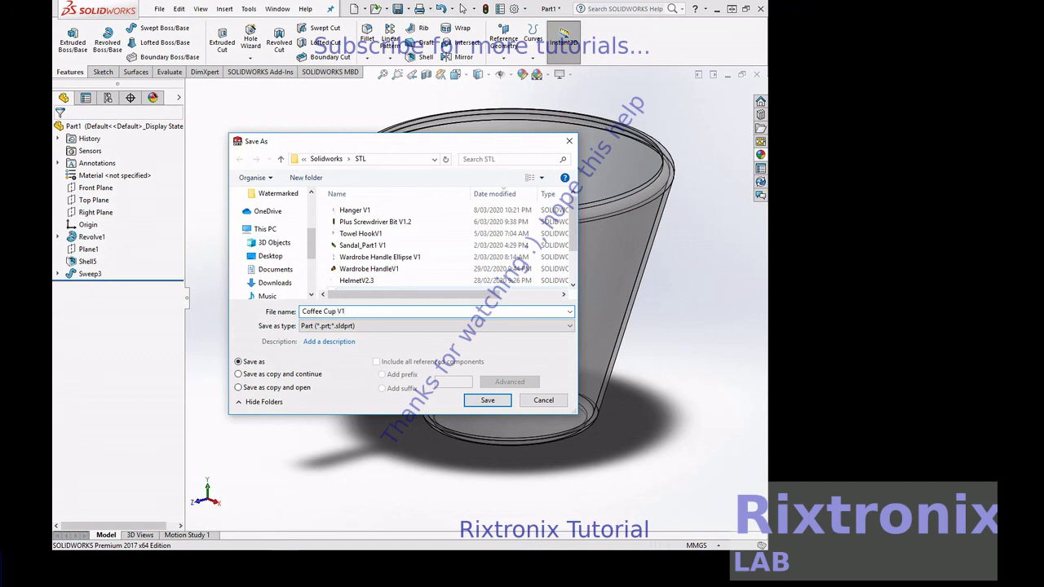
key("Return")
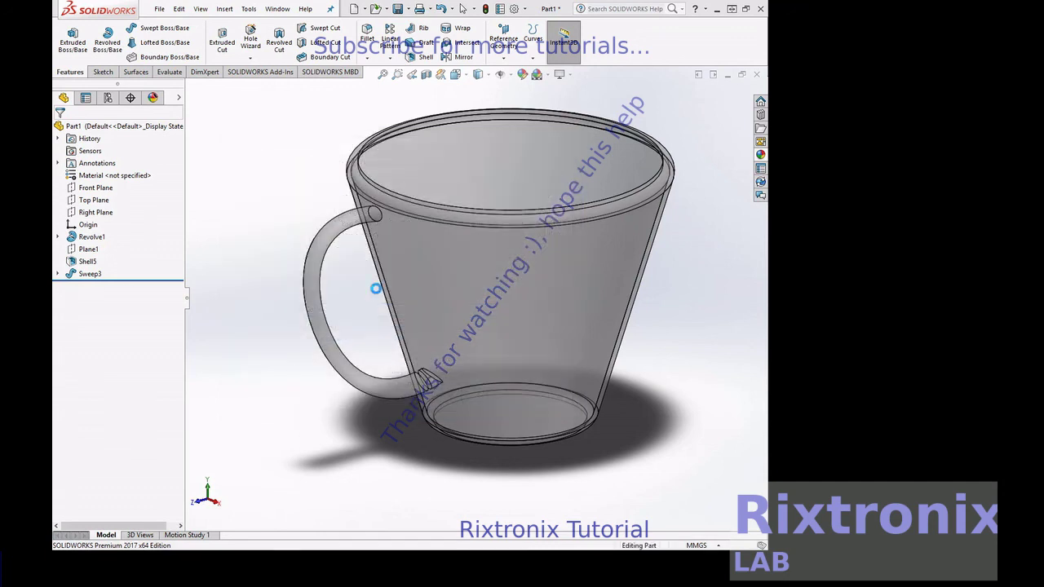